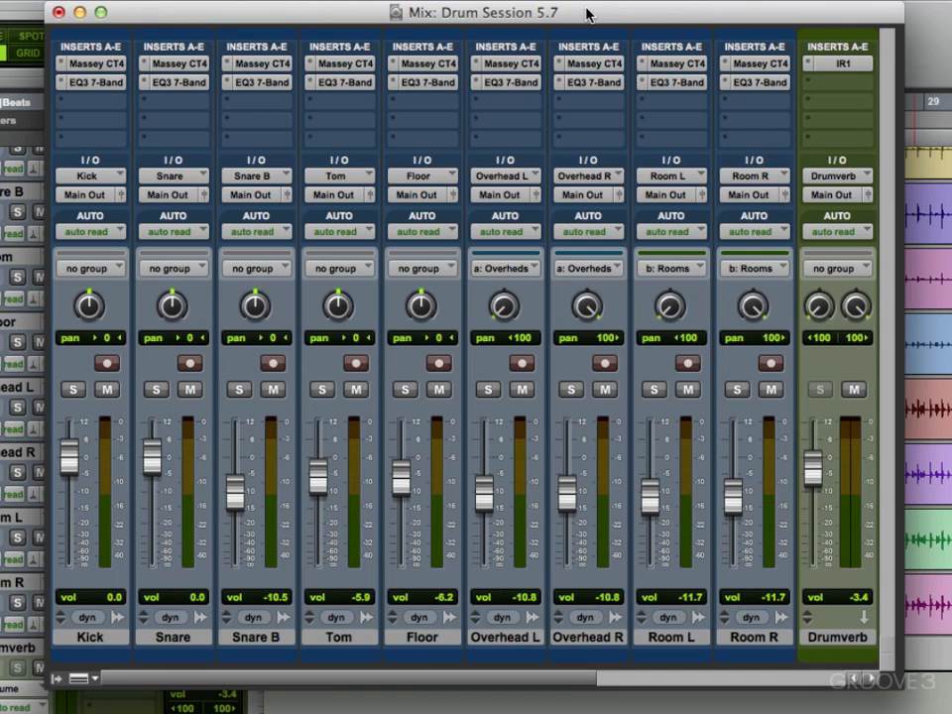
Step: Solo the Snare track and insert Oxford Transient Modulator (mono) in its third insert slot
{"action": "left_click", "coordinate": [159, 391]}
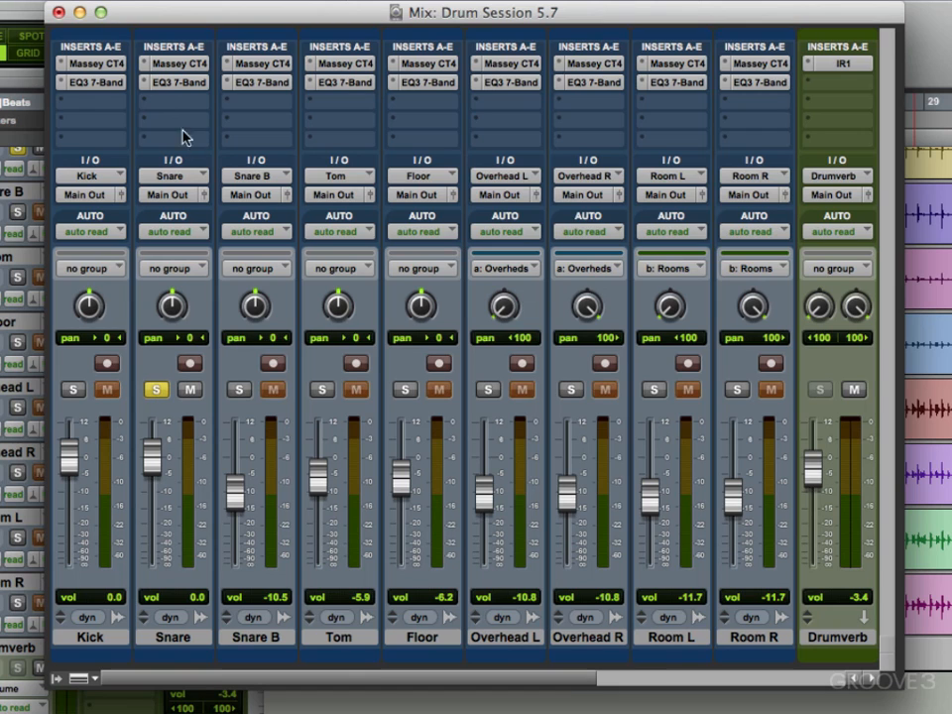
{"action": "left_click", "coordinate": [151, 100]}
{"action": "mouse_move", "coordinate": [212, 195]}
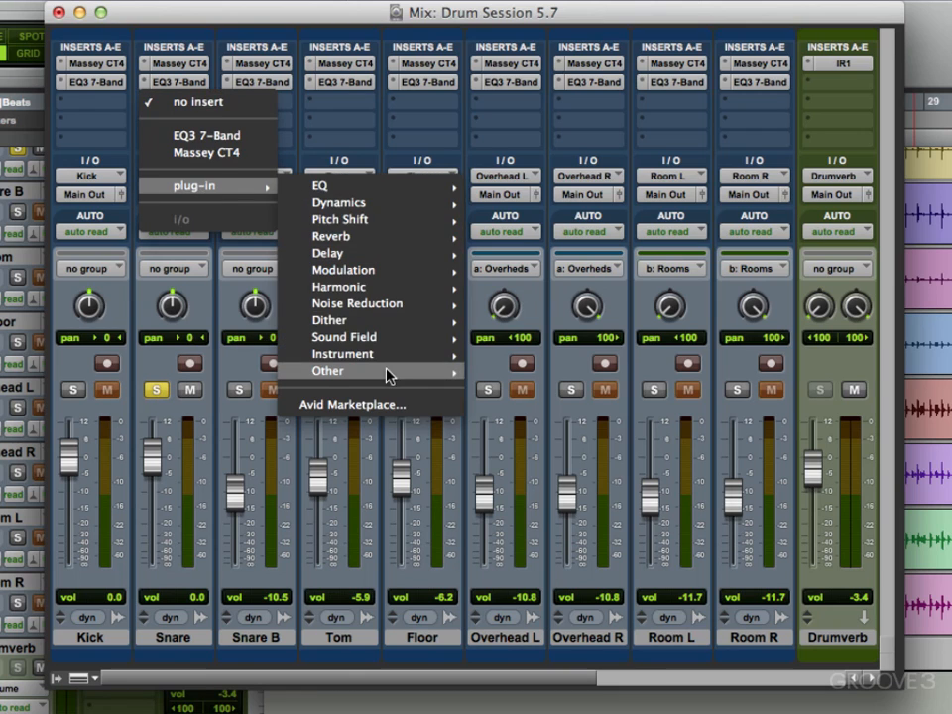
{"action": "mouse_move", "coordinate": [389, 373]}
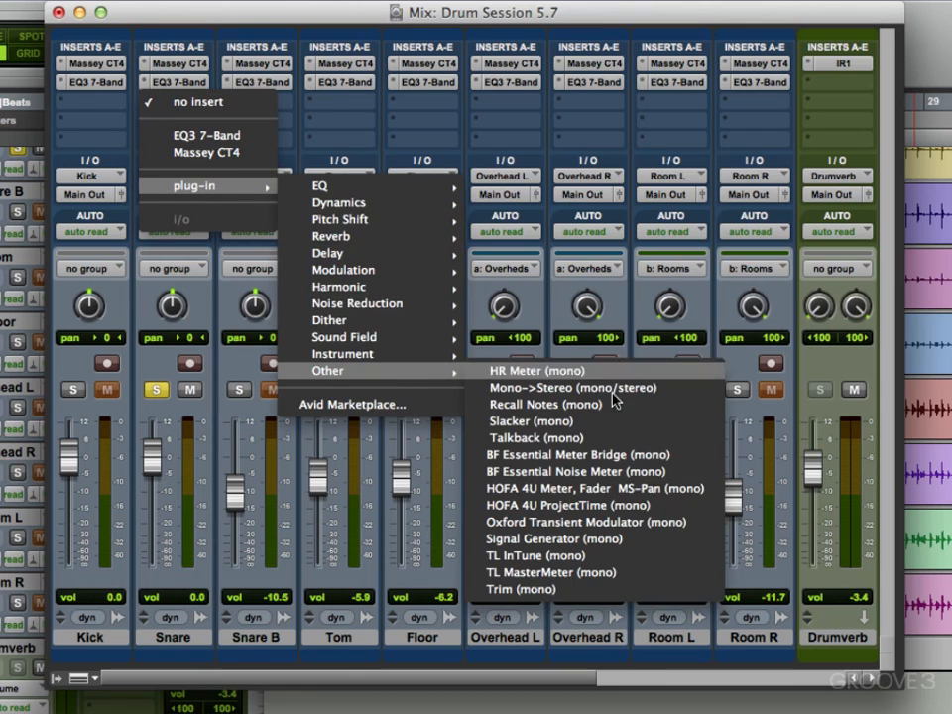
{"action": "left_click", "coordinate": [677, 526]}
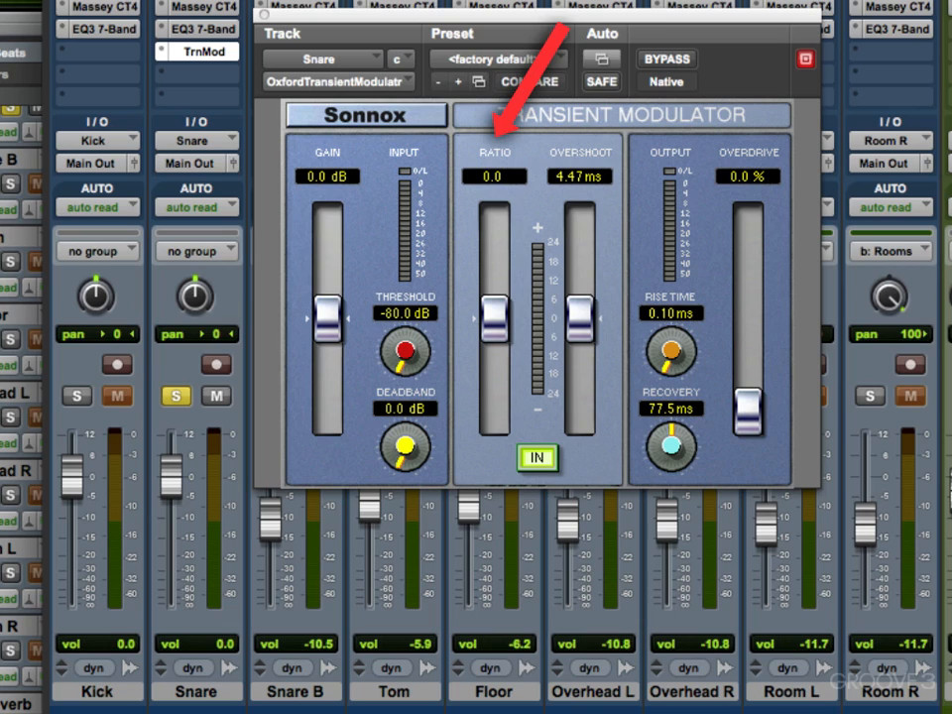
Step: Audition the Snare's Transient Modulator at positive and negative Ratio settings, including 0.29 and -0.63
{"action": "mouse_move", "coordinate": [493, 317]}
{"action": "left_mouse_down"}
{"action": "mouse_move", "coordinate": [507, 285]}
{"action": "mouse_move", "coordinate": [500, 369]}
{"action": "left_mouse_up"}
{"action": "left_click", "coordinate": [503, 379], "text": "alt"}
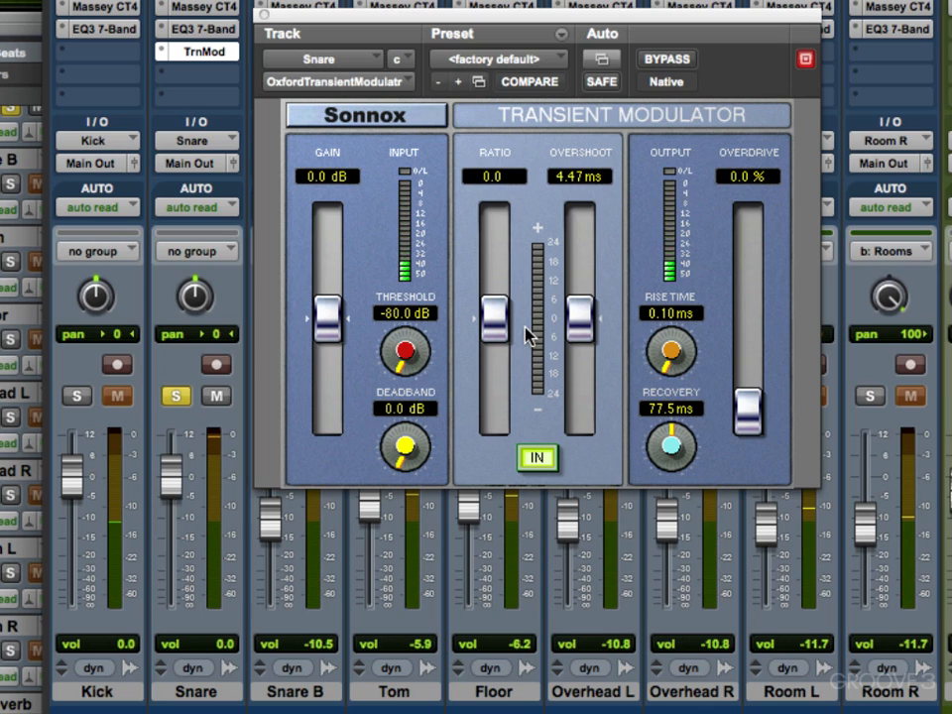
{"action": "left_click_drag", "start_coordinate": [497, 312], "coordinate": [503, 298]}
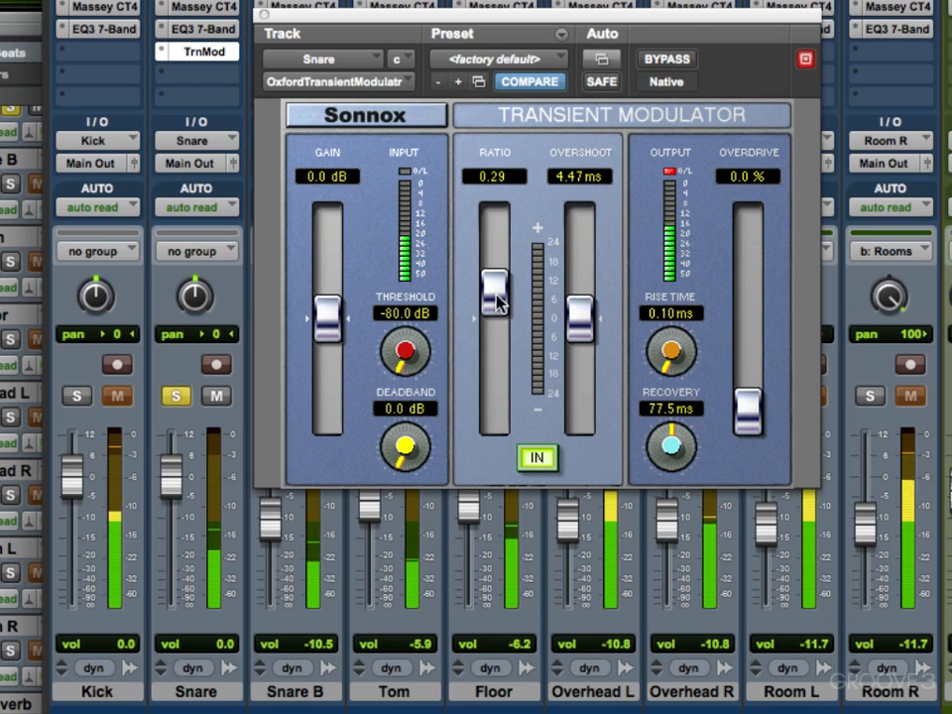
{"action": "left_click_drag", "start_coordinate": [498, 304], "coordinate": [500, 388]}
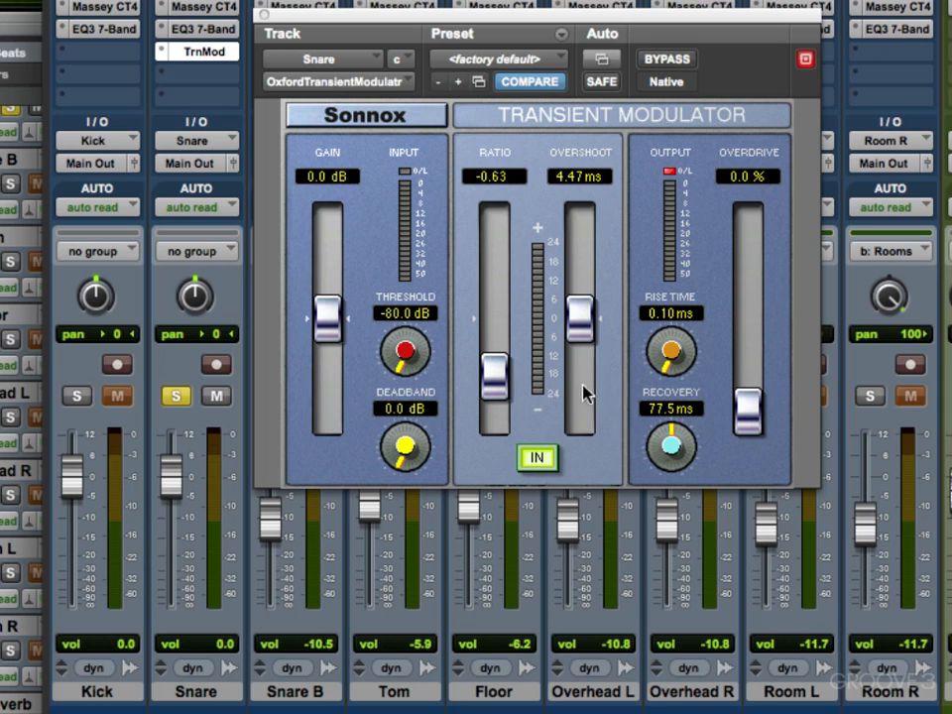
Step: Set the Snare's Transient Modulator to a Ratio of 0.20 and an Overshoot of 8.78 ms
{"action": "left_click_drag", "start_coordinate": [492, 376], "coordinate": [508, 295]}
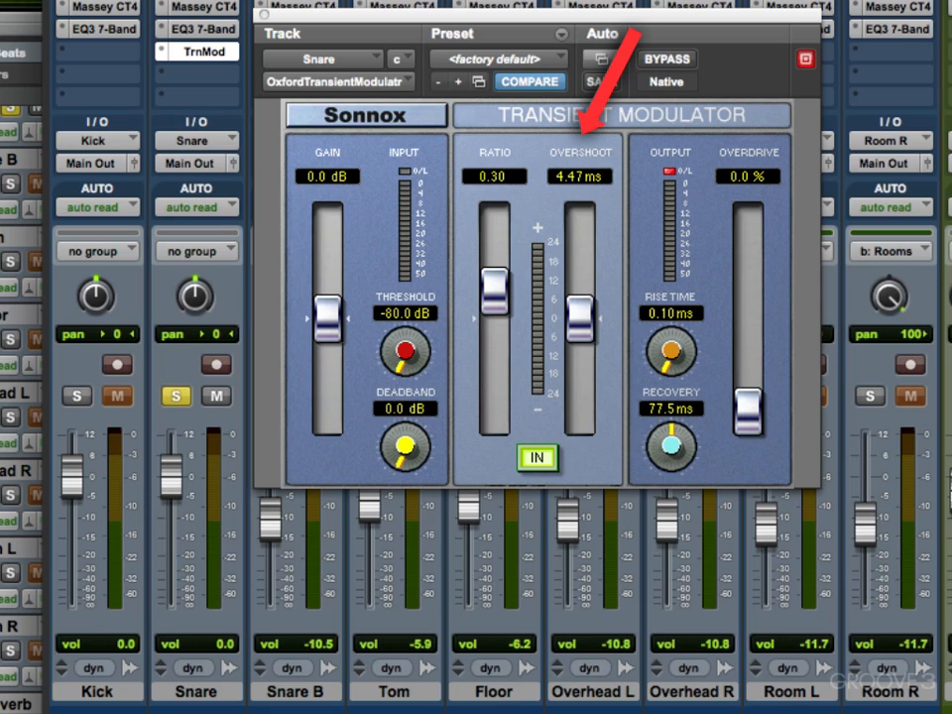
{"action": "mouse_move", "coordinate": [580, 318]}
{"action": "left_mouse_down"}
{"action": "mouse_move", "coordinate": [583, 389]}
{"action": "mouse_move", "coordinate": [611, 289]}
{"action": "left_mouse_up"}
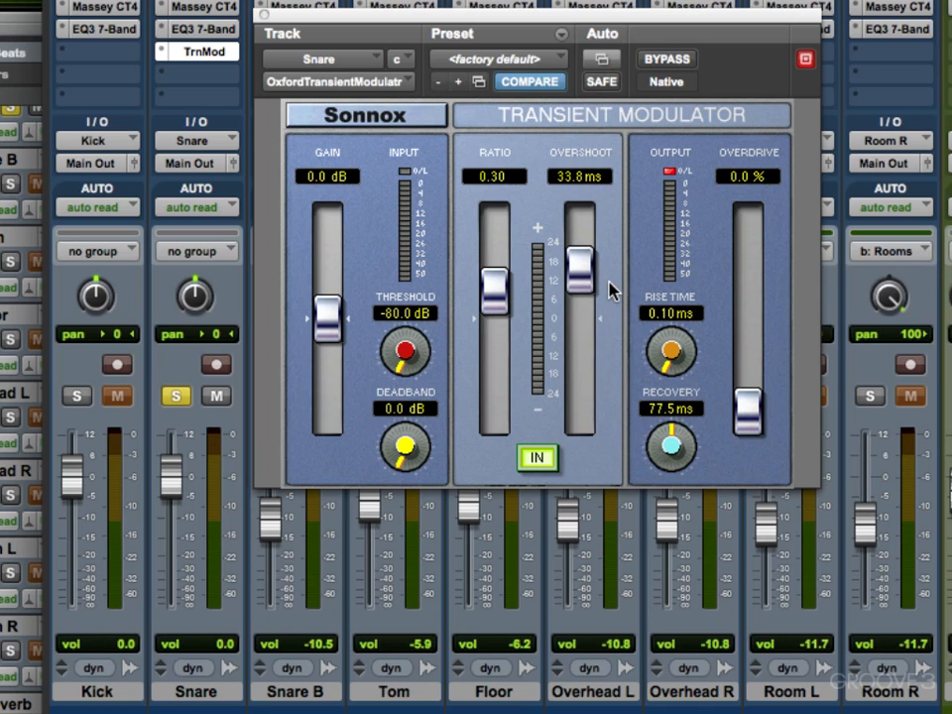
{"action": "left_click_drag", "start_coordinate": [578, 266], "coordinate": [593, 310]}
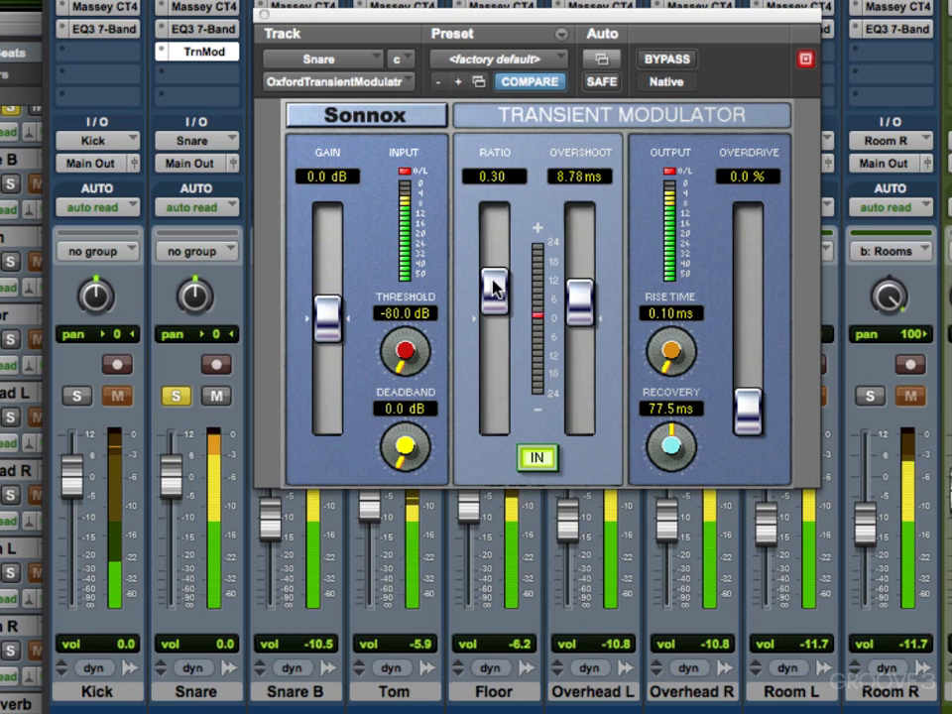
{"action": "left_click_drag", "start_coordinate": [498, 286], "coordinate": [488, 293]}
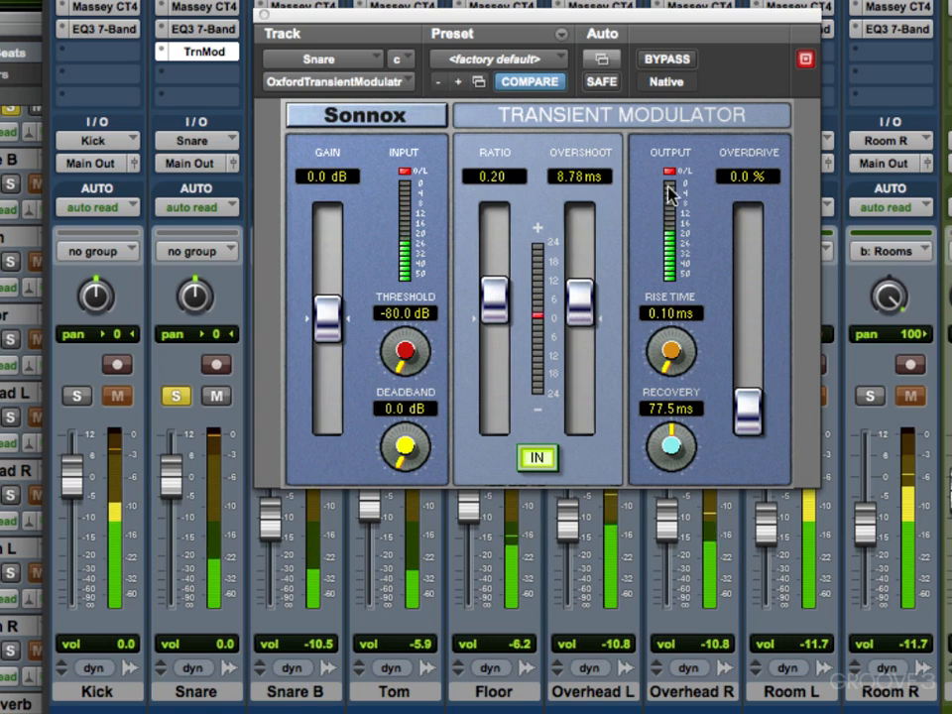
Step: Compare the soloed snare with the Transient Modulator bypassed and active, and take the Snare track out of solo
{"action": "left_click", "coordinate": [684, 63]}
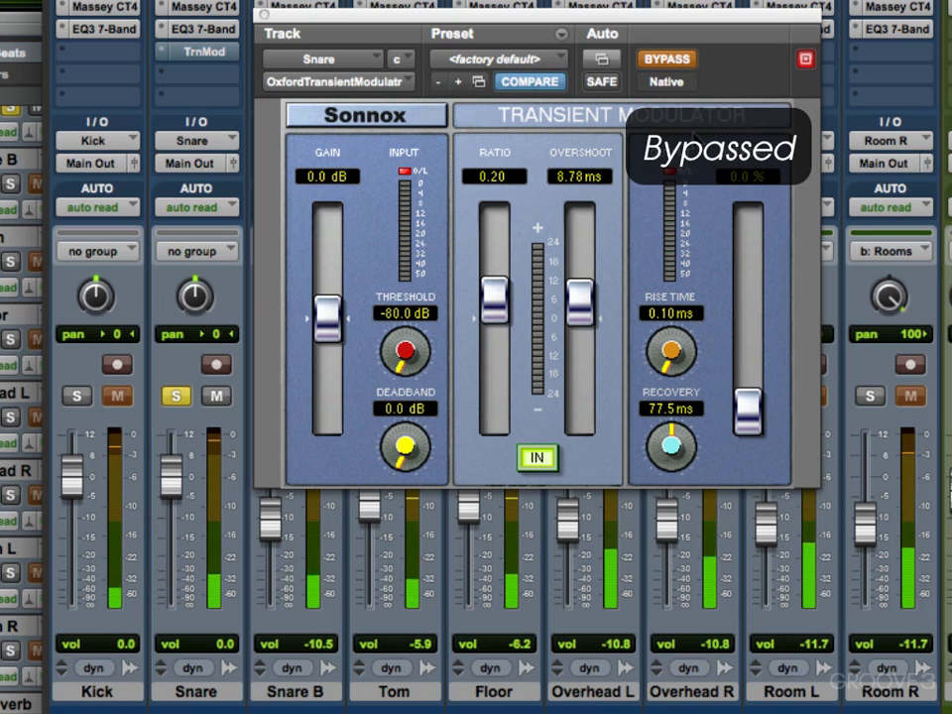
{"action": "left_click", "coordinate": [683, 59]}
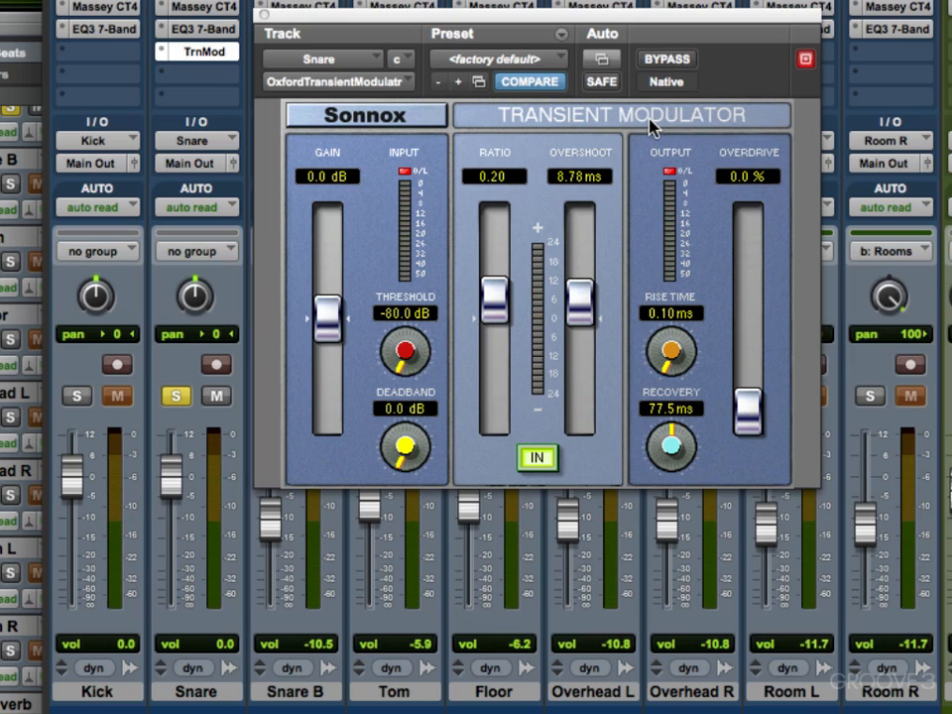
{"action": "left_click", "coordinate": [178, 393]}
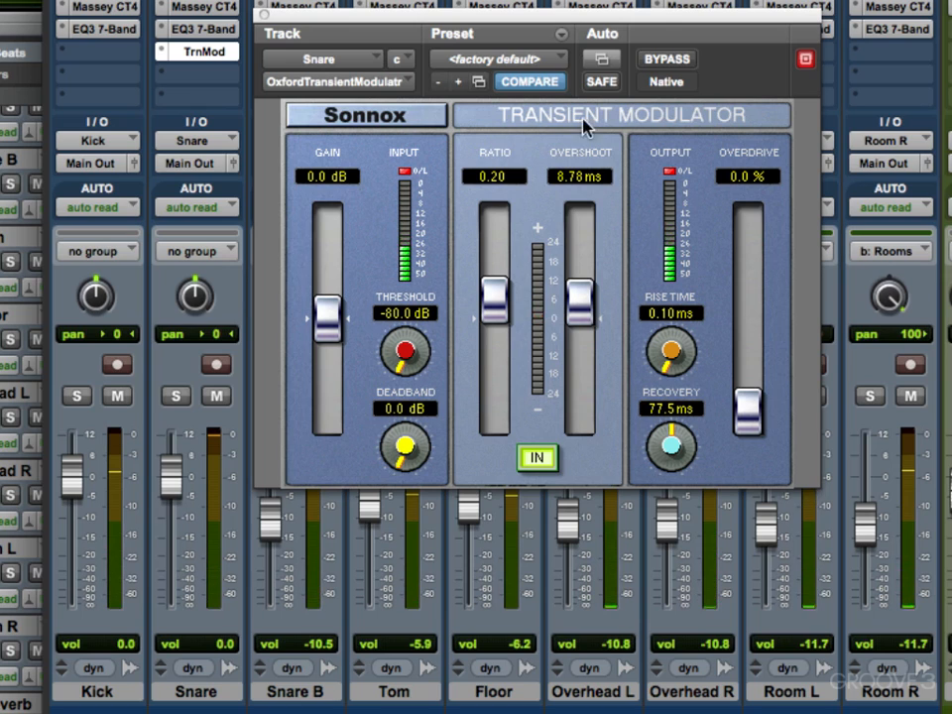
Step: Compare the full drum mix with the Snare's Transient Modulator bypassed and active, closing the plug-in window along the way
{"action": "left_click", "coordinate": [652, 61]}
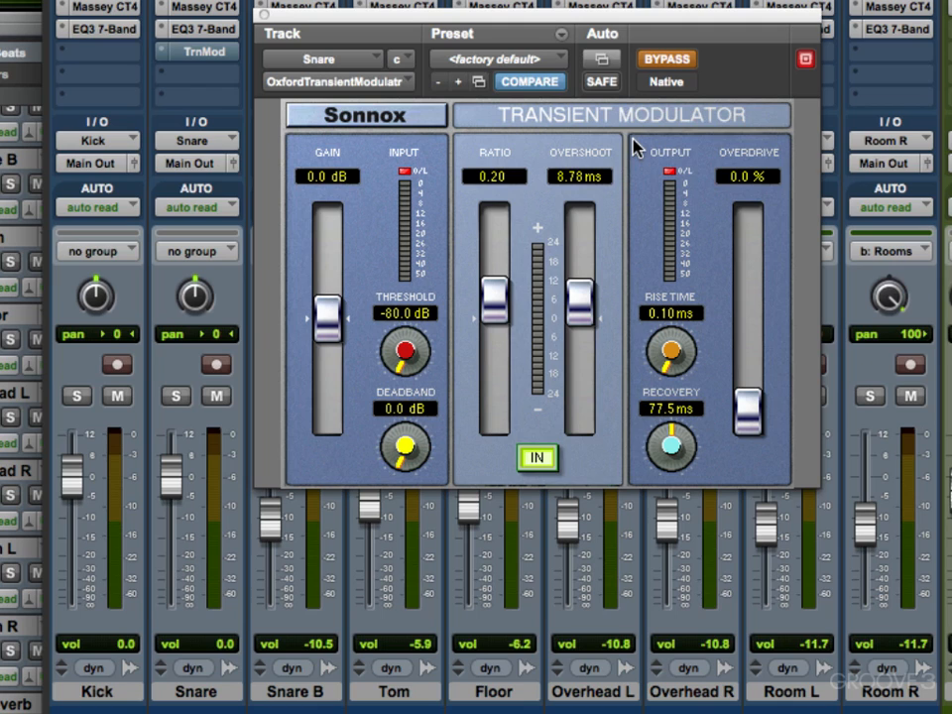
{"action": "key", "text": "space"}
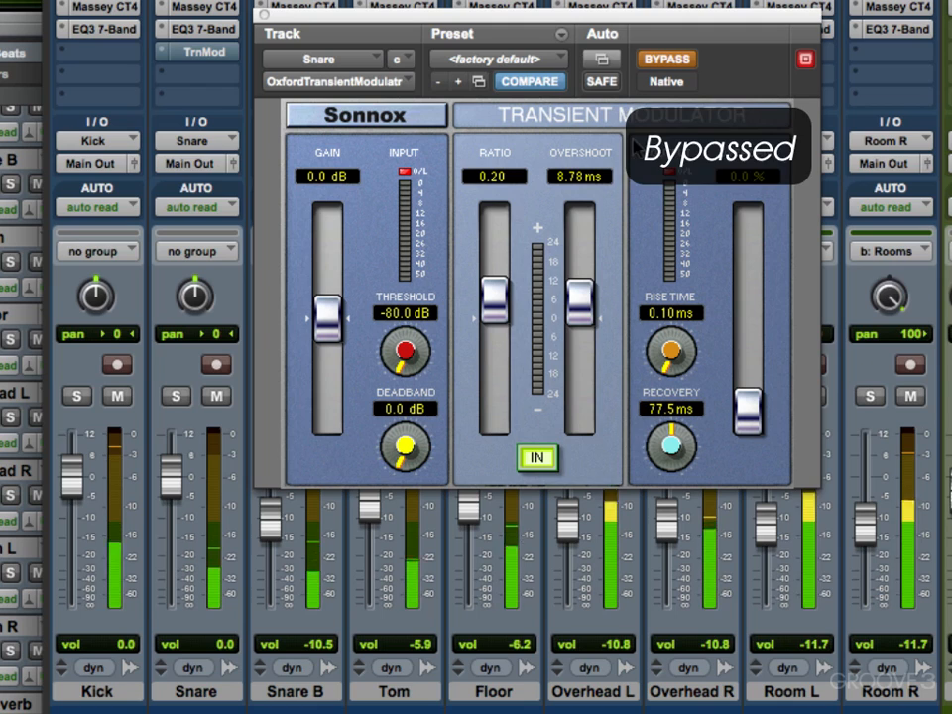
{"action": "left_click", "coordinate": [672, 60]}
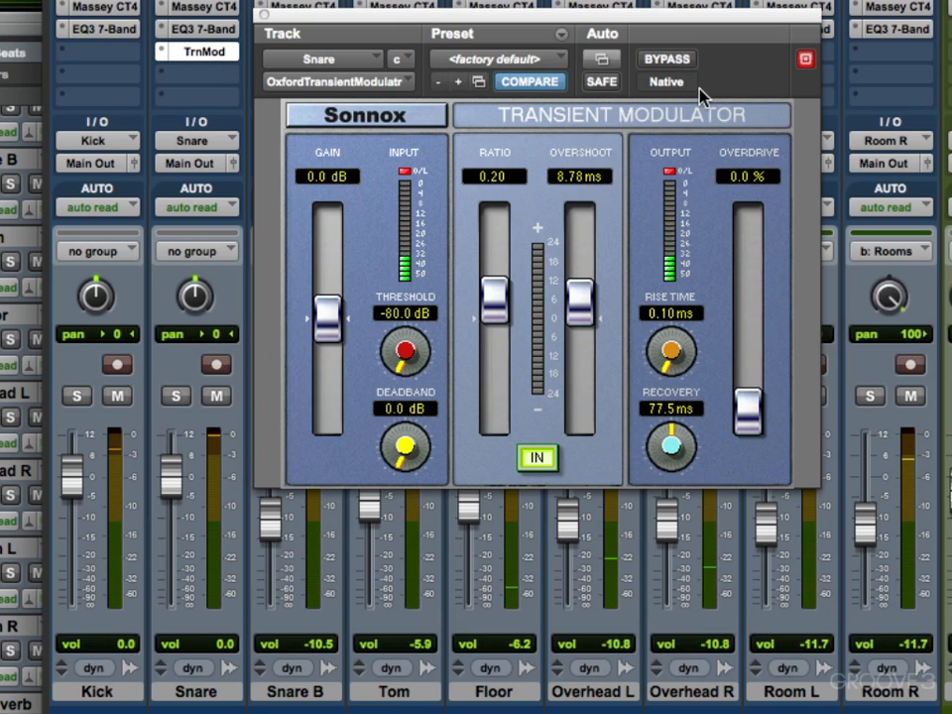
{"action": "left_click", "coordinate": [264, 16]}
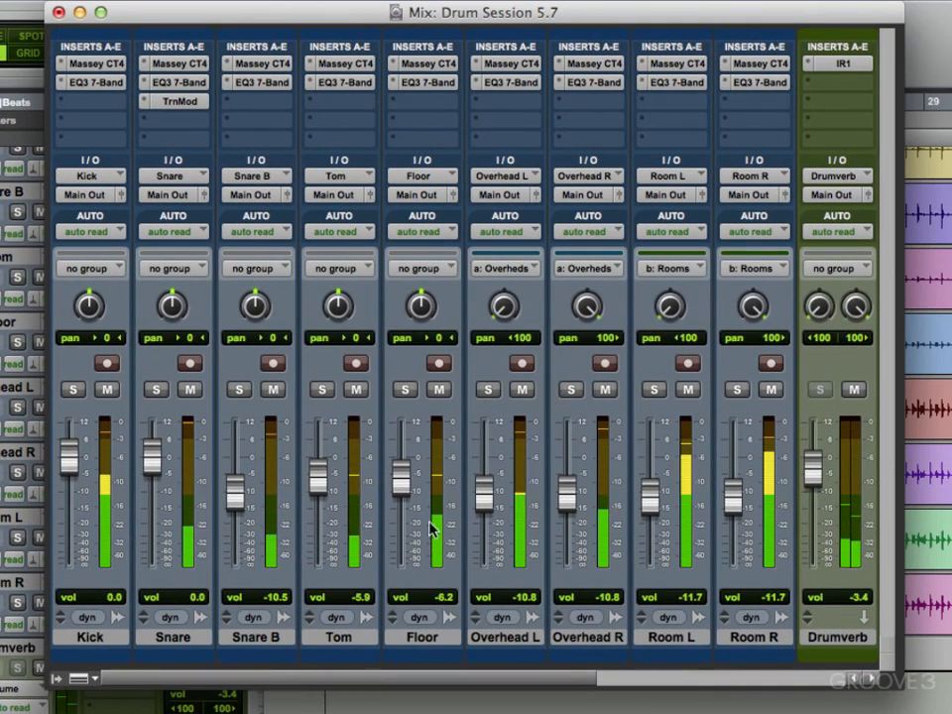
{"action": "left_click", "coordinate": [189, 105], "text": "super"}
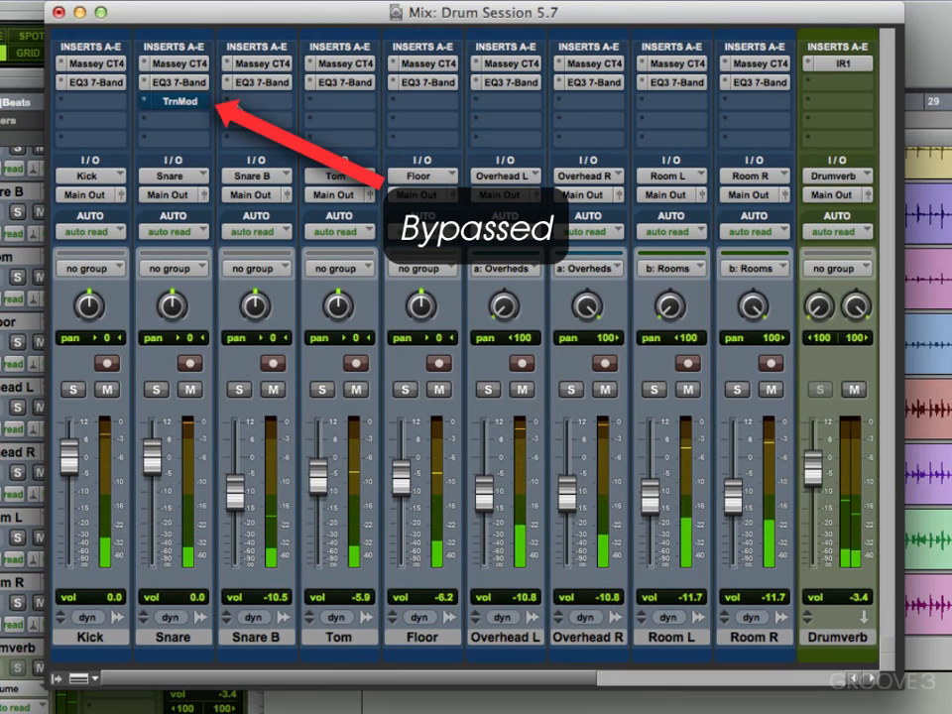
{"action": "left_click", "coordinate": [201, 107], "text": "super"}
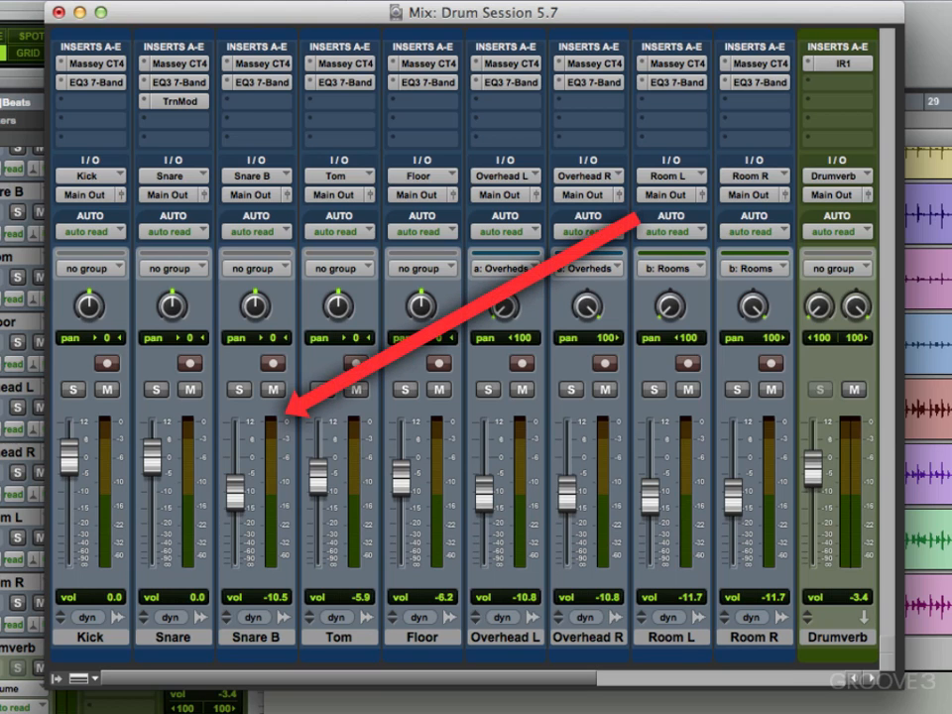
Step: Insert Oxford Transient Modulator (mono) in the third insert slot of the Snare B track
{"action": "left_click", "coordinate": [235, 104]}
{"action": "mouse_move", "coordinate": [277, 188]}
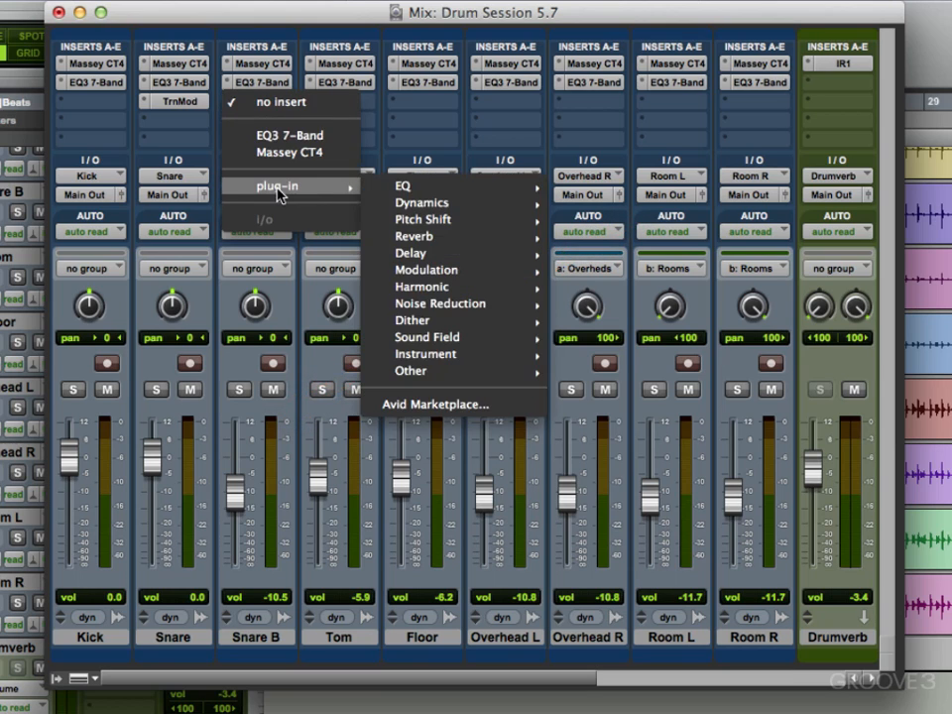
{"action": "mouse_move", "coordinate": [446, 371]}
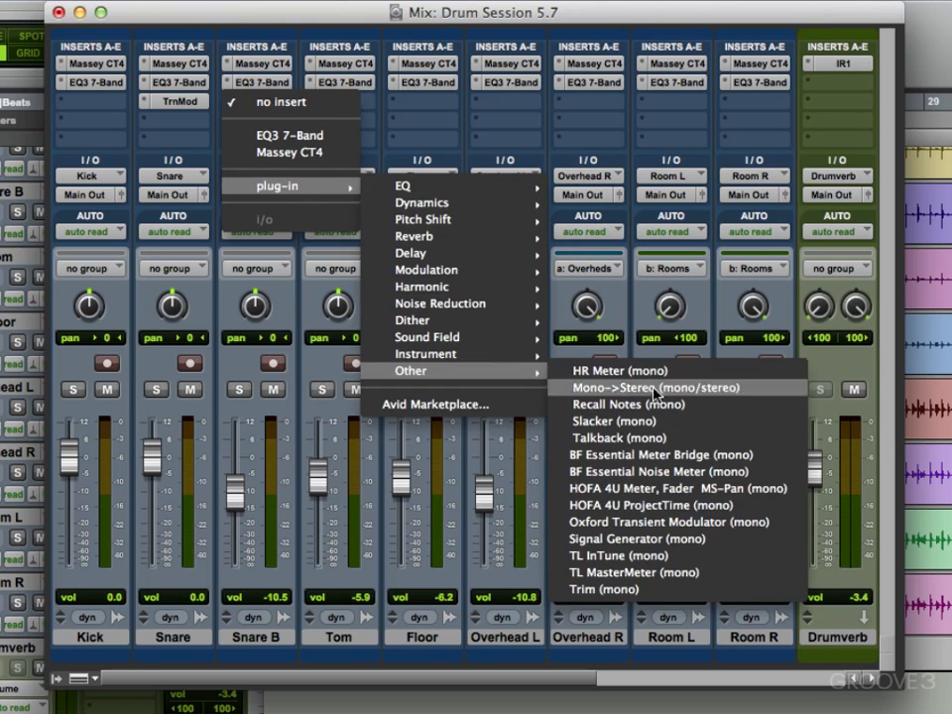
{"action": "left_click", "coordinate": [700, 522]}
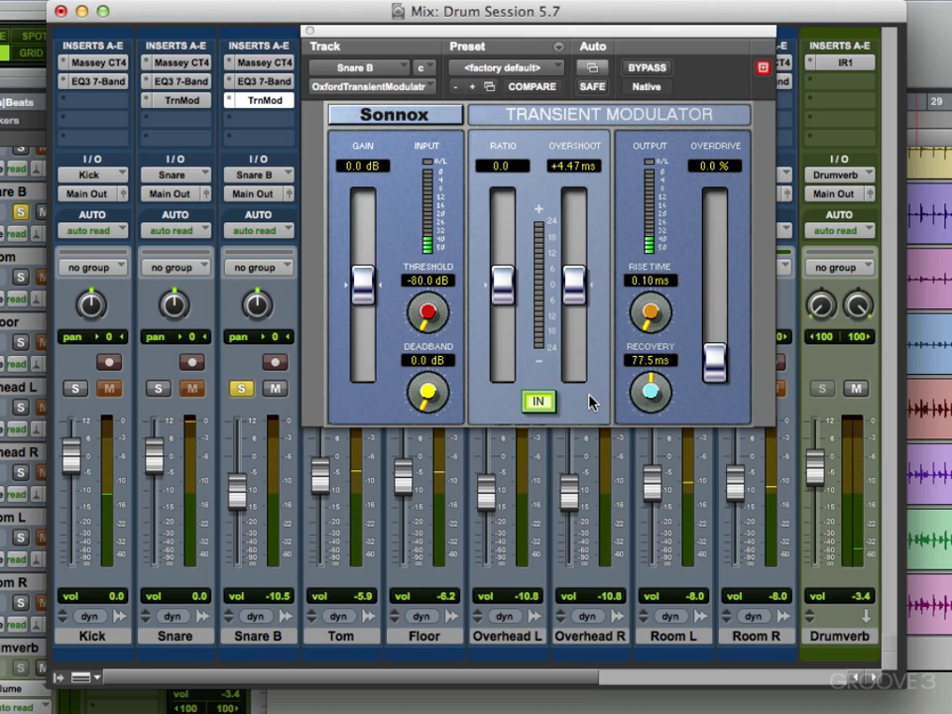
Step: Play the soloed Snare B track and try its Transient Modulator Ratio at 0.44 and at a lower, negative setting
{"action": "key", "text": "space"}
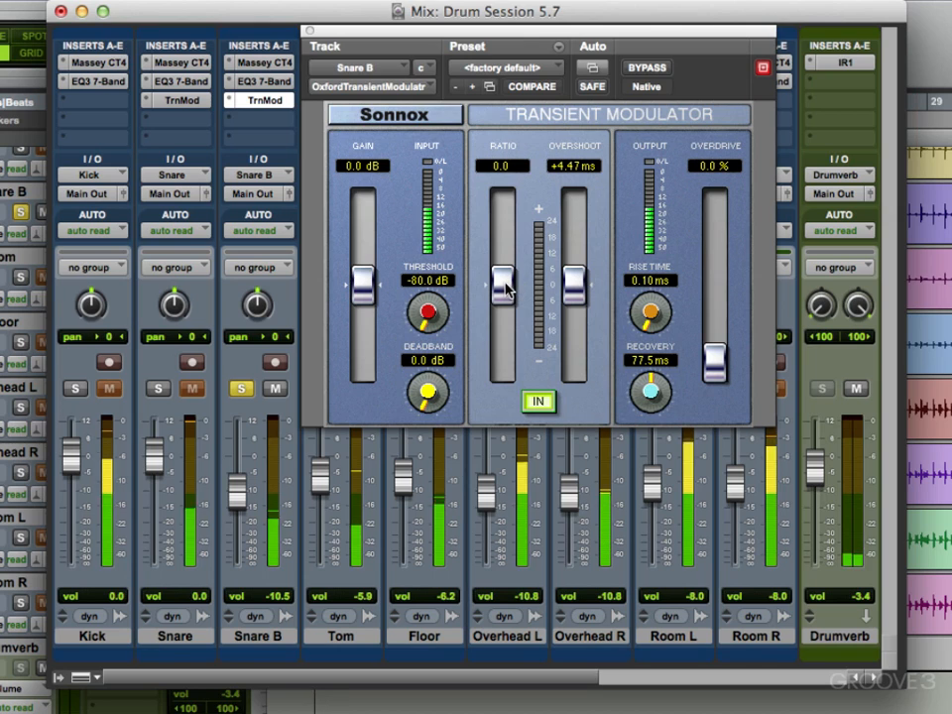
{"action": "left_click_drag", "start_coordinate": [505, 282], "coordinate": [509, 254]}
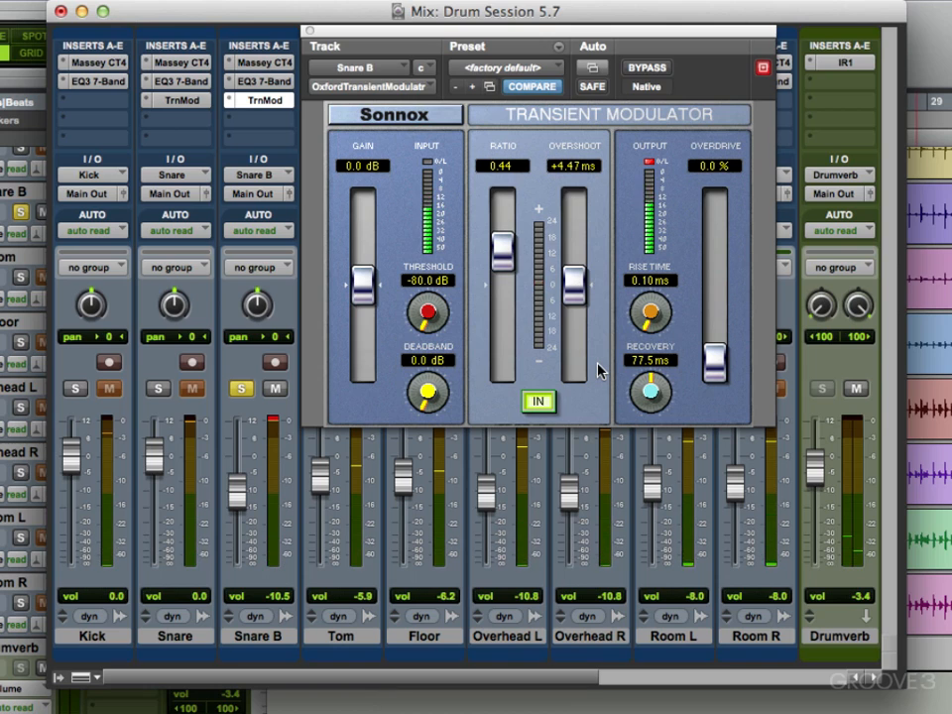
{"action": "left_click_drag", "start_coordinate": [503, 250], "coordinate": [503, 330]}
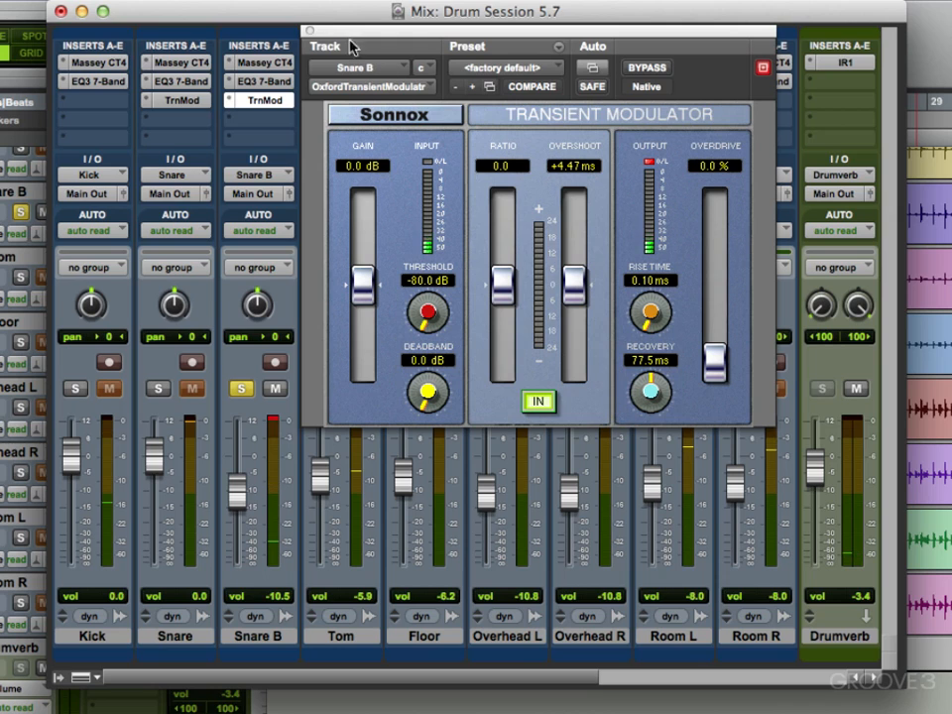
Step: Remove the Transient Modulator from the Snare B track and take the track out of solo
{"action": "left_click", "coordinate": [307, 33]}
{"action": "left_click", "coordinate": [226, 101]}
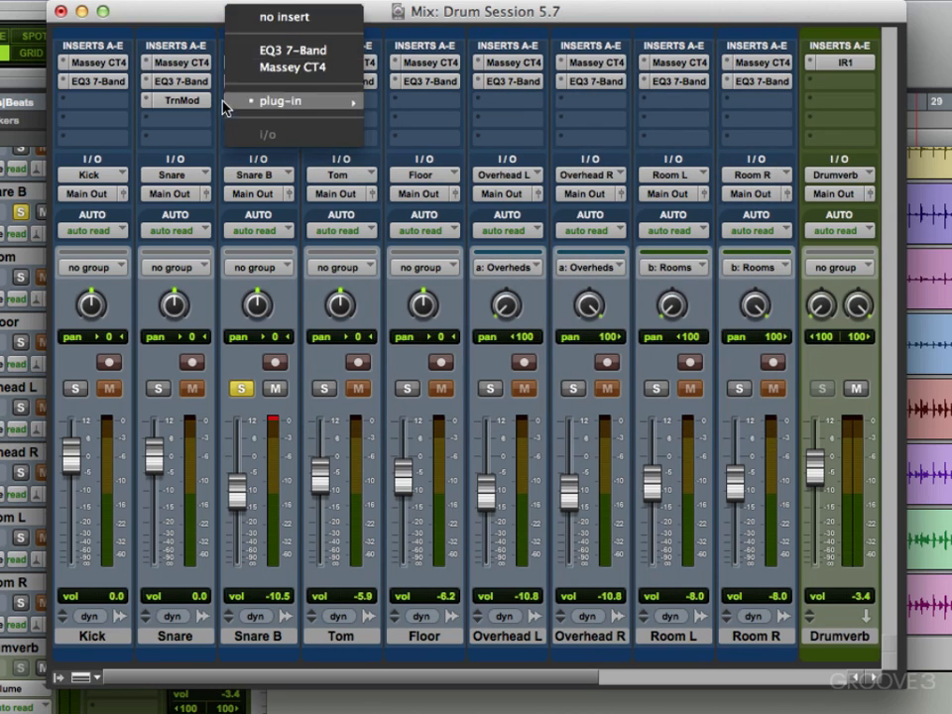
{"action": "left_click", "coordinate": [251, 19]}
{"action": "left_click", "coordinate": [240, 389]}
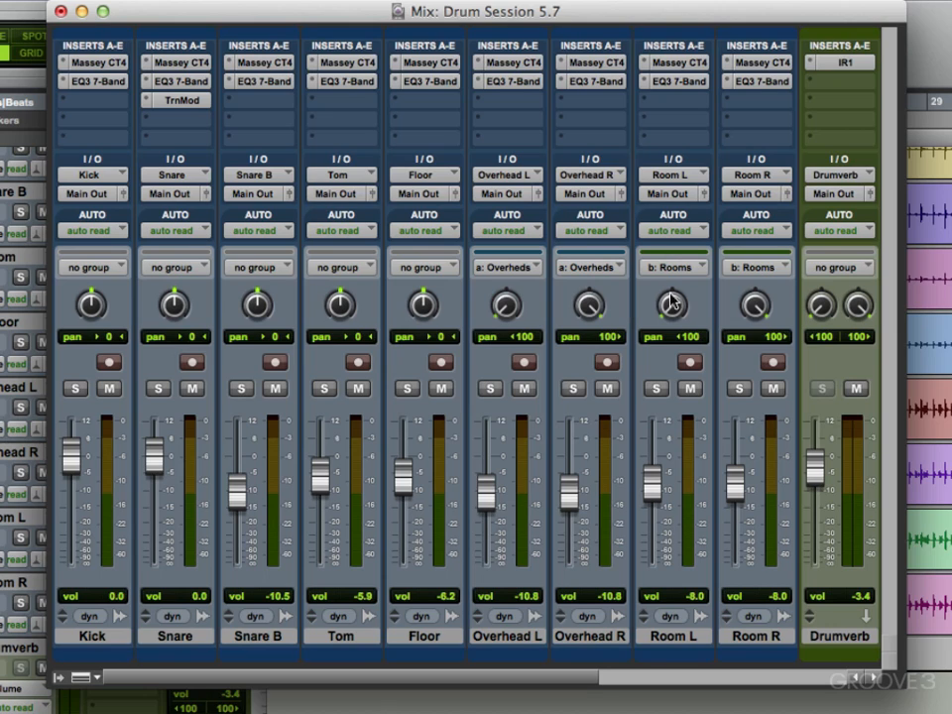
Step: Solo the Room L track and insert Oxford Transient Modulator (mono) in its third insert slot
{"action": "left_click", "coordinate": [657, 390]}
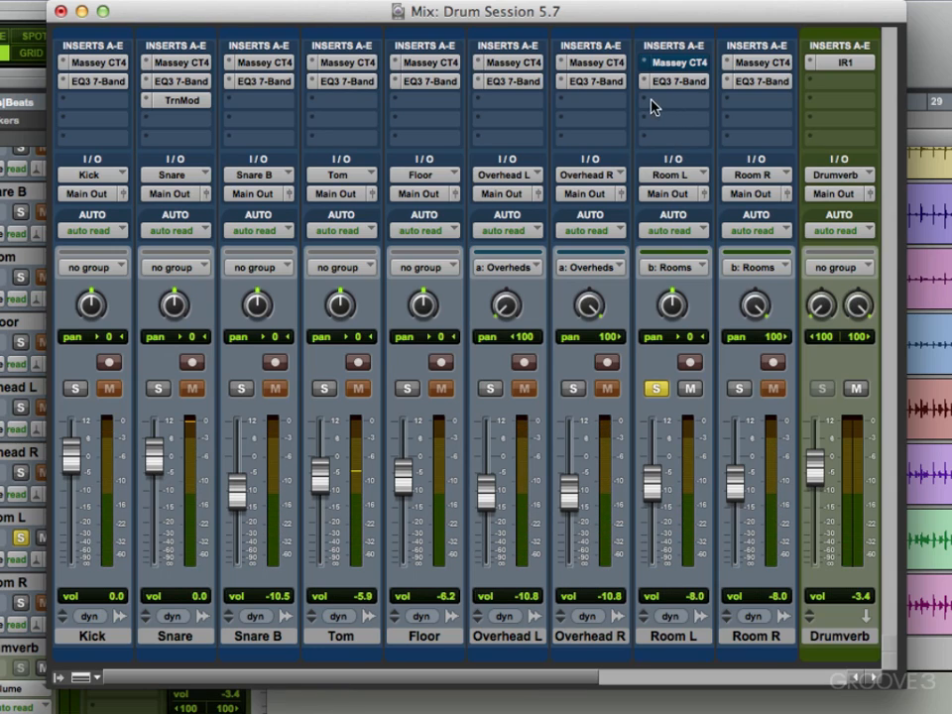
{"action": "left_click", "coordinate": [653, 101]}
{"action": "mouse_move", "coordinate": [778, 187]}
{"action": "mouse_move", "coordinate": [825, 371]}
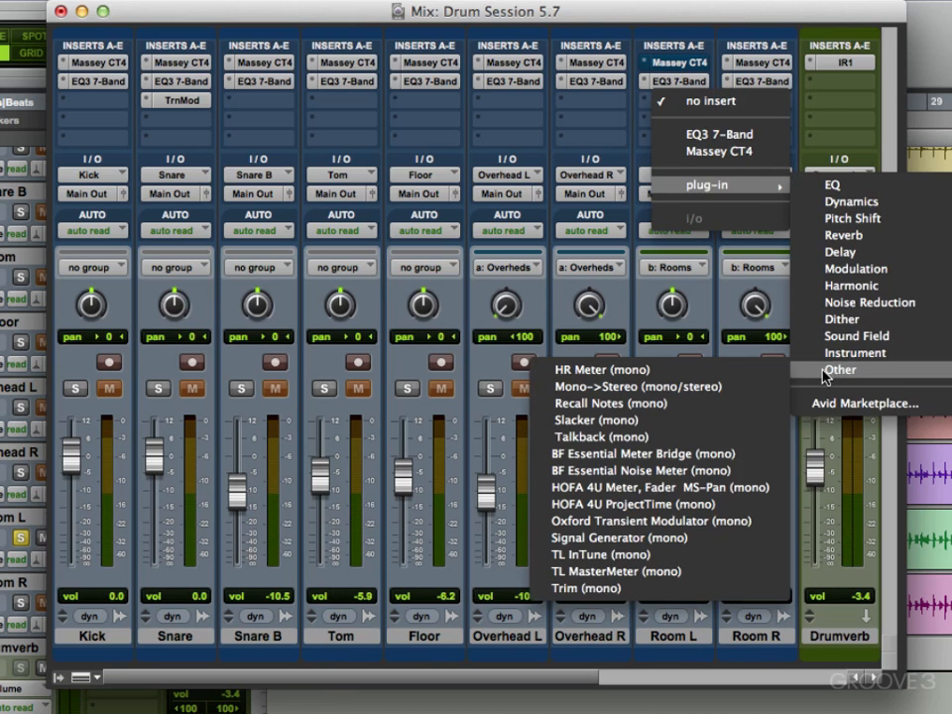
{"action": "left_click", "coordinate": [714, 523]}
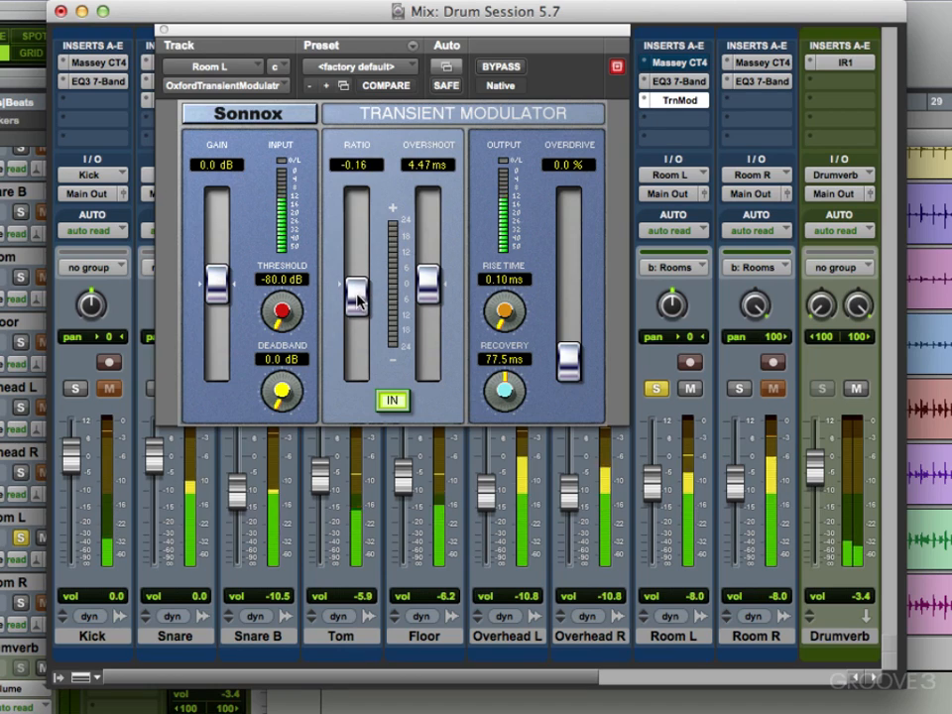
Step: Set Room L's Transient Modulator to a Ratio of -0.35 and an Overshoot of 37.5 ms
{"action": "left_click_drag", "start_coordinate": [356, 282], "coordinate": [357, 325]}
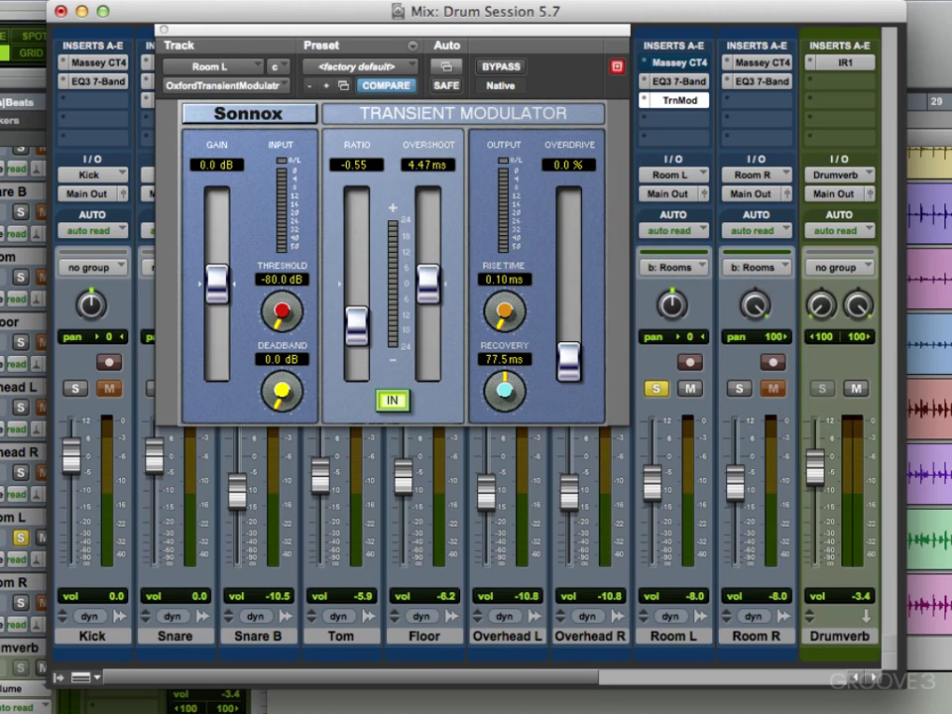
{"action": "left_click_drag", "start_coordinate": [428, 284], "coordinate": [433, 248]}
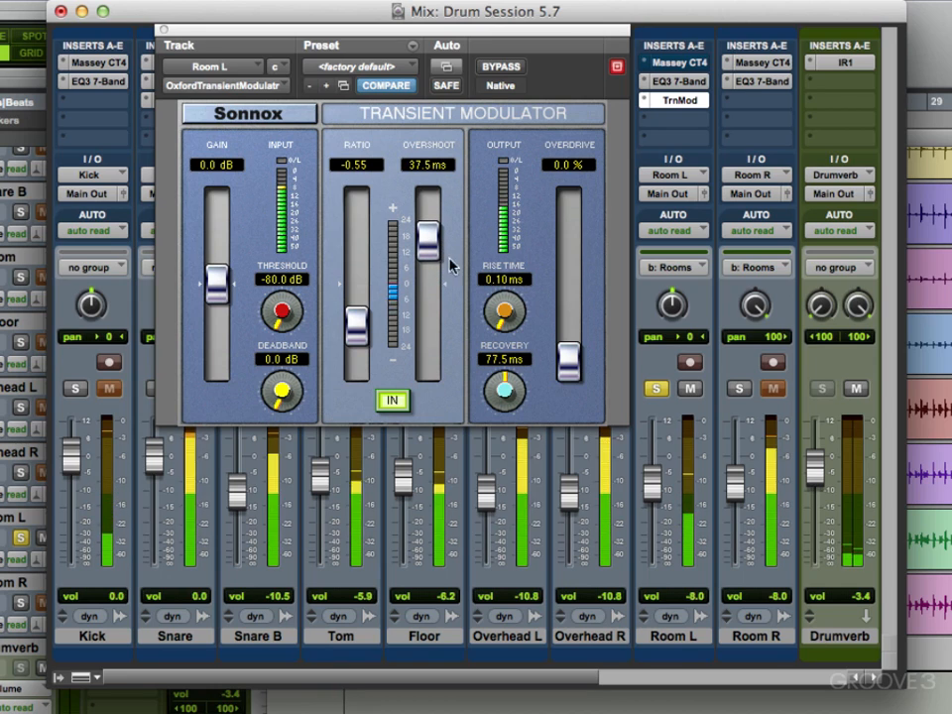
{"action": "mouse_move", "coordinate": [350, 319]}
{"action": "left_mouse_down"}
{"action": "mouse_move", "coordinate": [360, 283]}
{"action": "mouse_move", "coordinate": [371, 290]}
{"action": "mouse_move", "coordinate": [369, 320]}
{"action": "mouse_move", "coordinate": [361, 314]}
{"action": "left_mouse_up"}
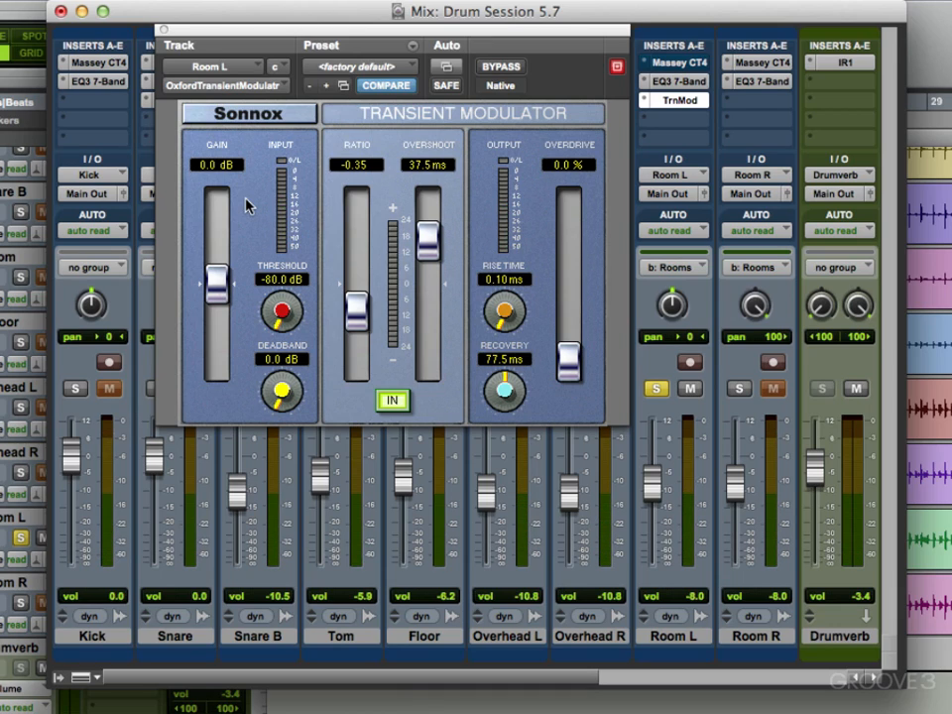
Step: Set the Gain of Room L's Transient Modulator to +10.2 dB and compare the track with the plug-in bypassed and active
{"action": "left_click", "coordinate": [499, 68]}
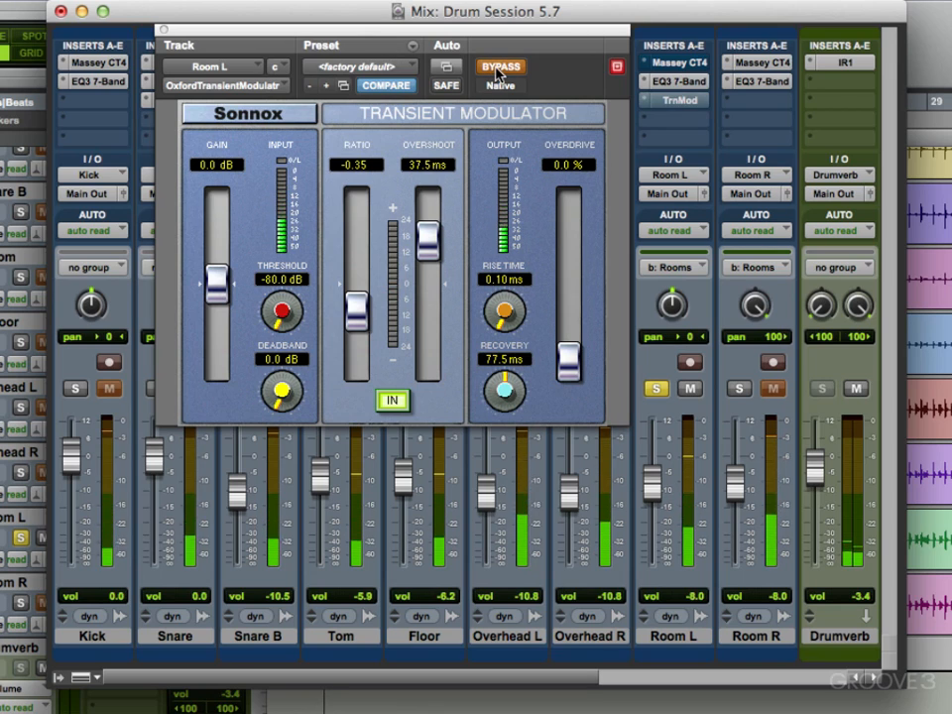
{"action": "left_click", "coordinate": [499, 67]}
{"action": "left_click_drag", "start_coordinate": [214, 274], "coordinate": [211, 247]}
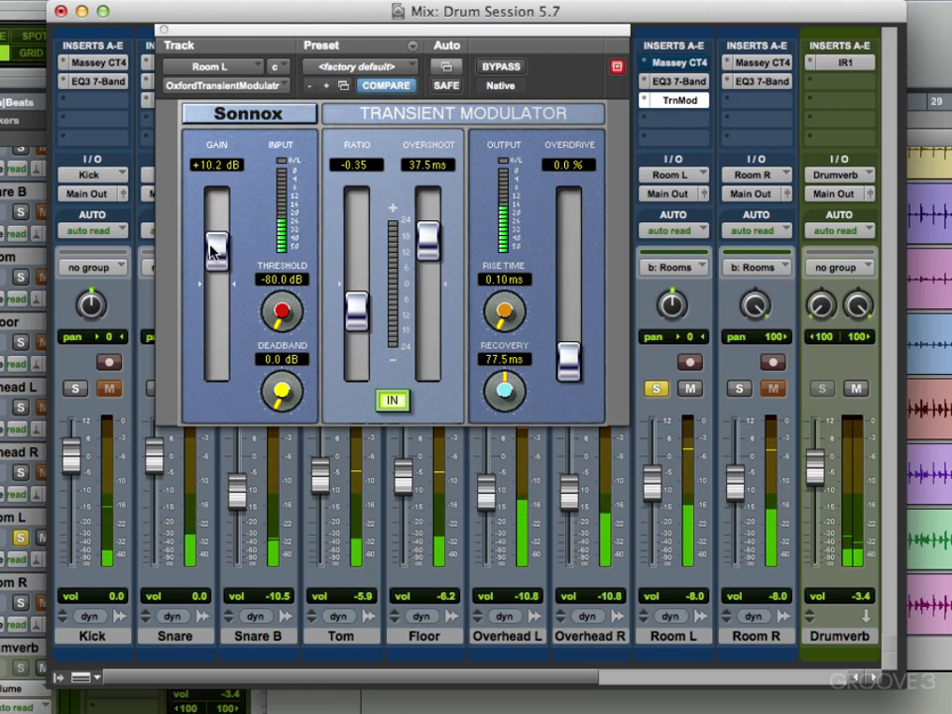
{"action": "left_click", "coordinate": [503, 68]}
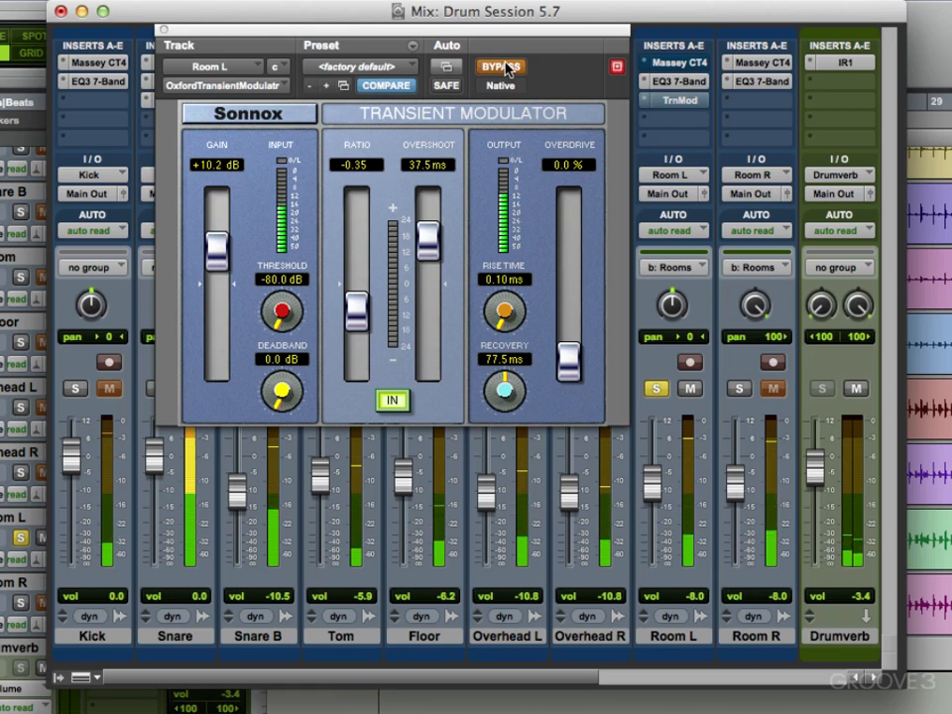
{"action": "left_click", "coordinate": [502, 68]}
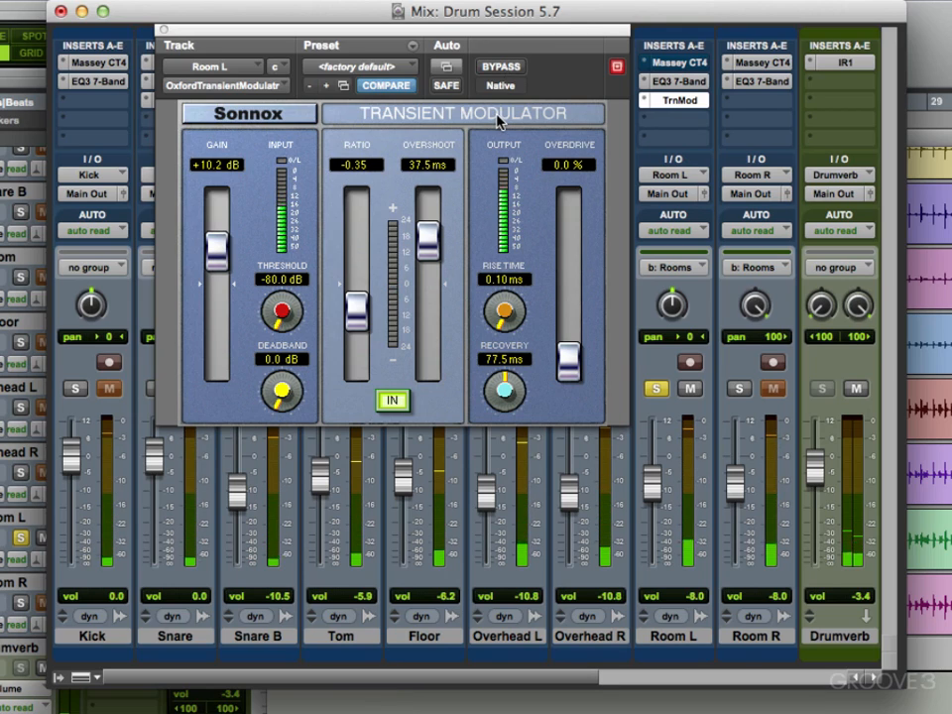
{"action": "left_click", "coordinate": [503, 70]}
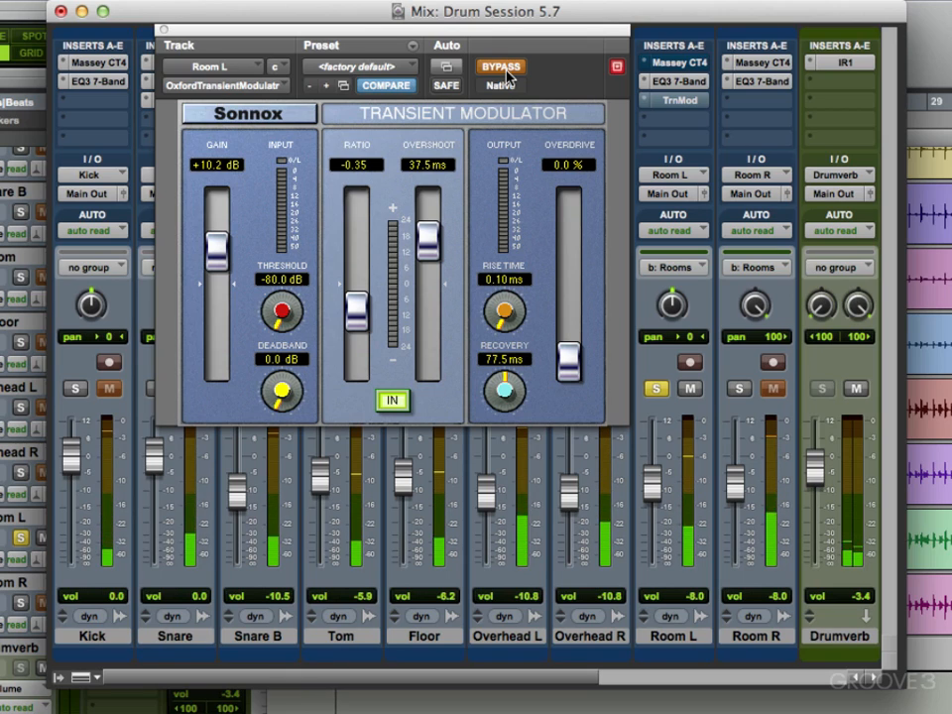
{"action": "left_click", "coordinate": [508, 73]}
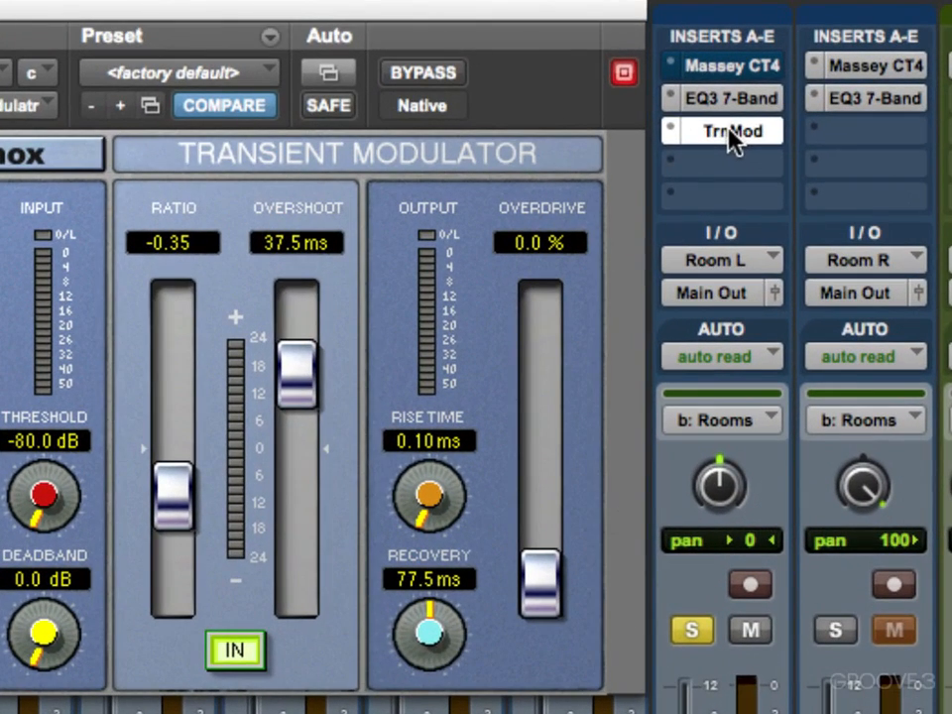
Step: Copy Room L's Transient Modulator to the third insert slot of Room R and bypass Room R's Massey CT4
{"action": "left_click_drag", "start_coordinate": [679, 103], "coordinate": [737, 108]}
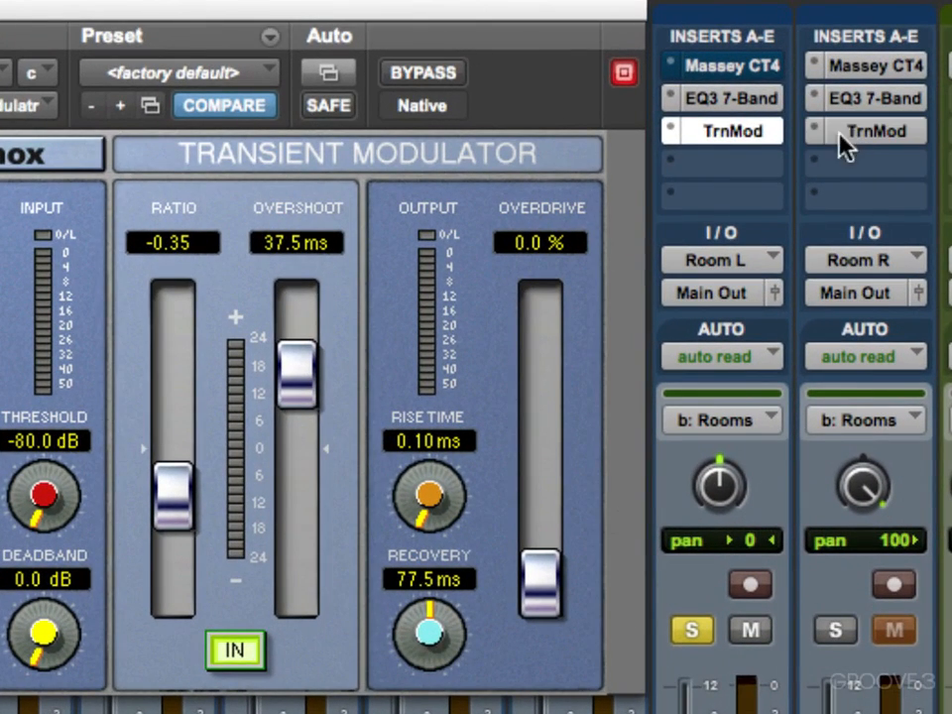
{"action": "left_click", "coordinate": [859, 66], "text": "super"}
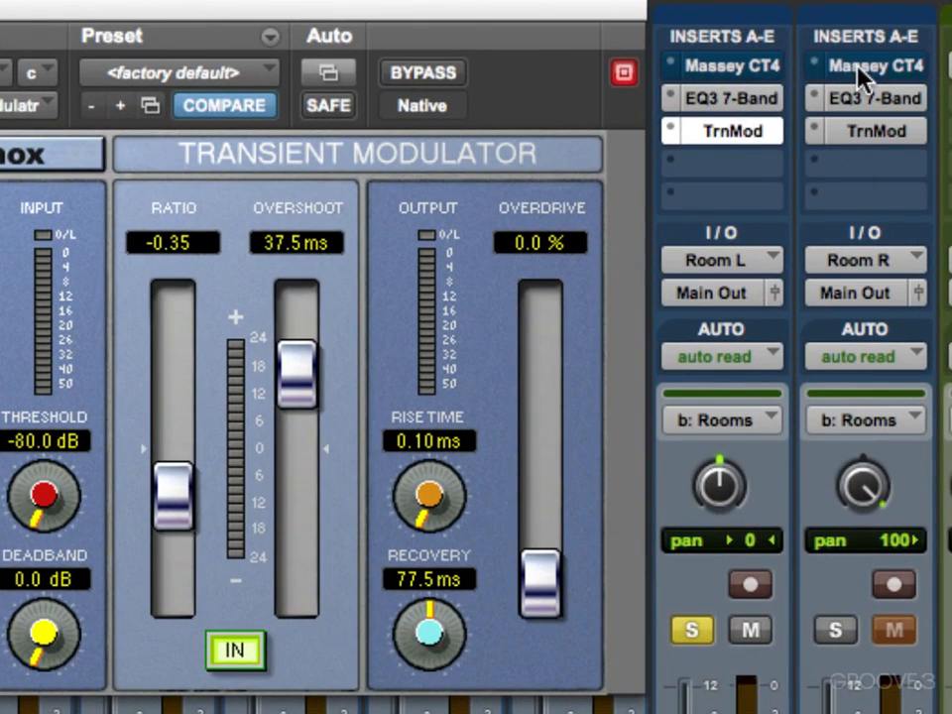
Step: Solo Room R along with Room L and pan Room L 100 to the left
{"action": "left_click", "coordinate": [830, 631]}
{"action": "left_click_drag", "start_coordinate": [719, 496], "coordinate": [721, 490]}
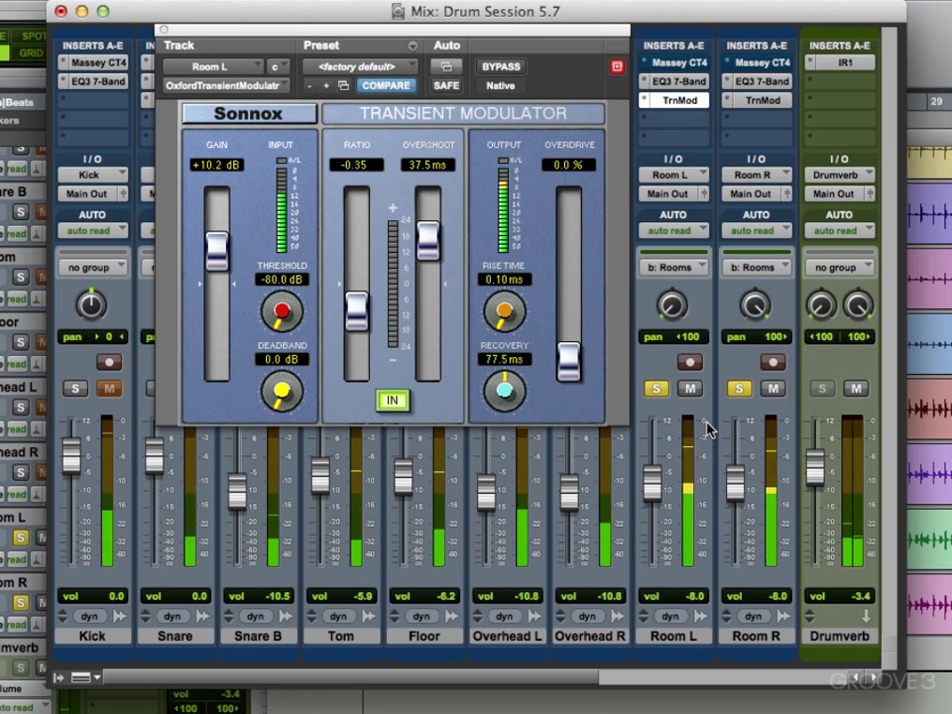
Step: Compare the soloed Room L and Room R tracks with both of their Transient Modulators bypassed and active
{"action": "left_click", "coordinate": [684, 105], "text": "super"}
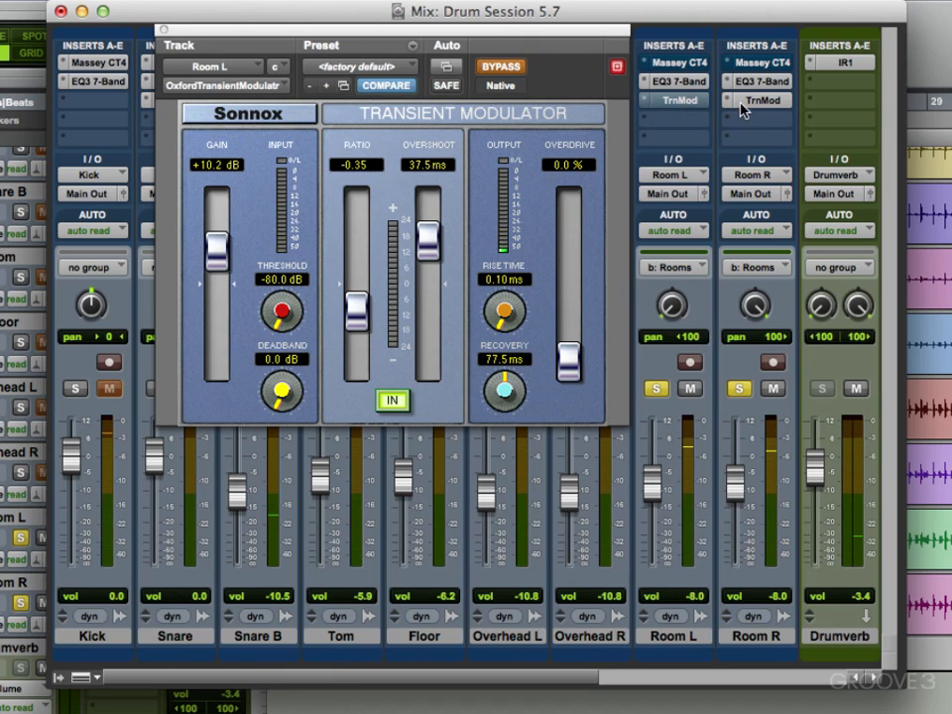
{"action": "left_click", "coordinate": [742, 106], "text": "super"}
{"action": "key", "text": "space"}
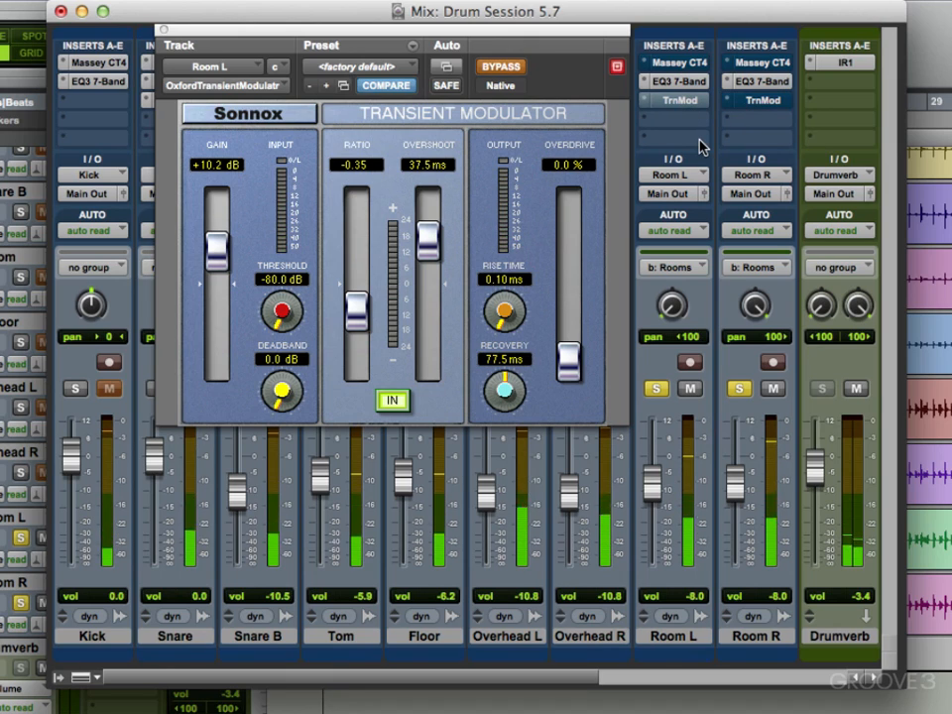
{"action": "left_click", "coordinate": [682, 103], "text": "super"}
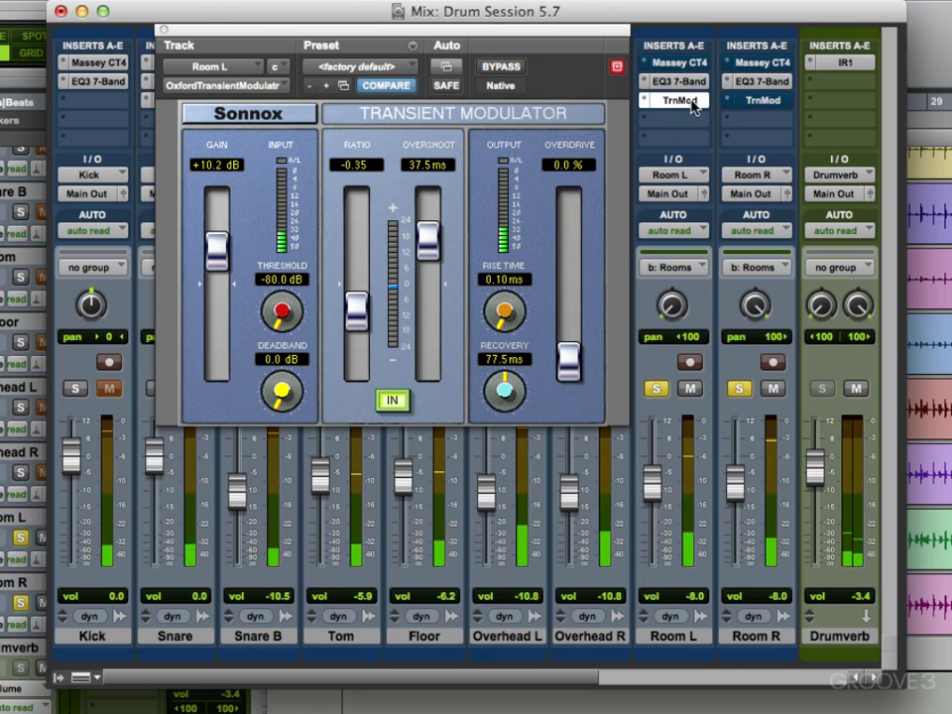
{"action": "left_click", "coordinate": [762, 100], "text": "super"}
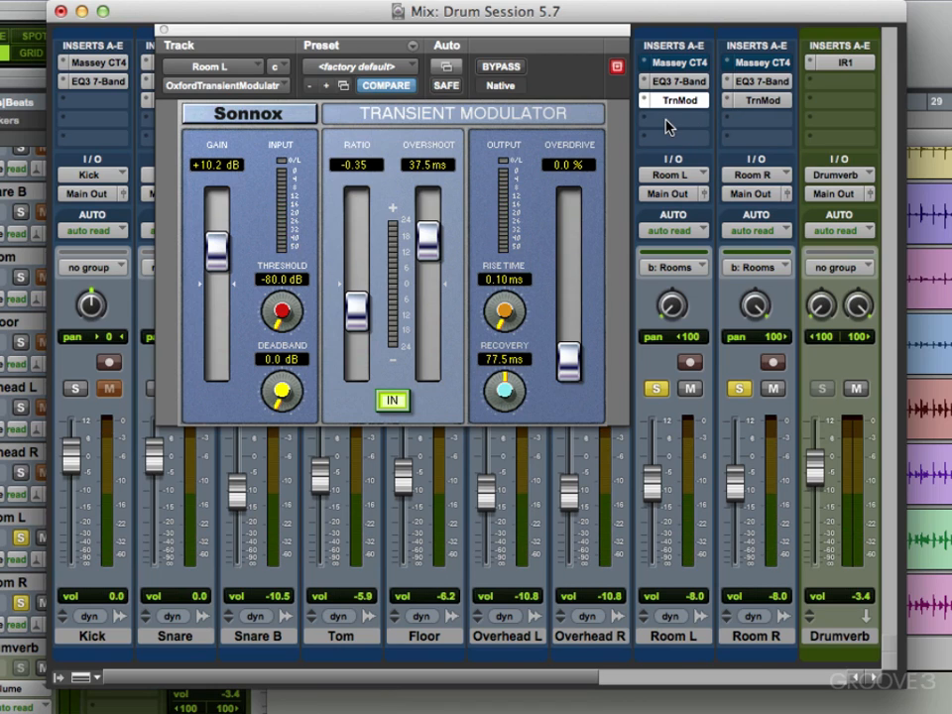
Step: Take the room tracks out of solo and compare the playing drum mix with them muted and unmuted
{"action": "left_click", "coordinate": [739, 383]}
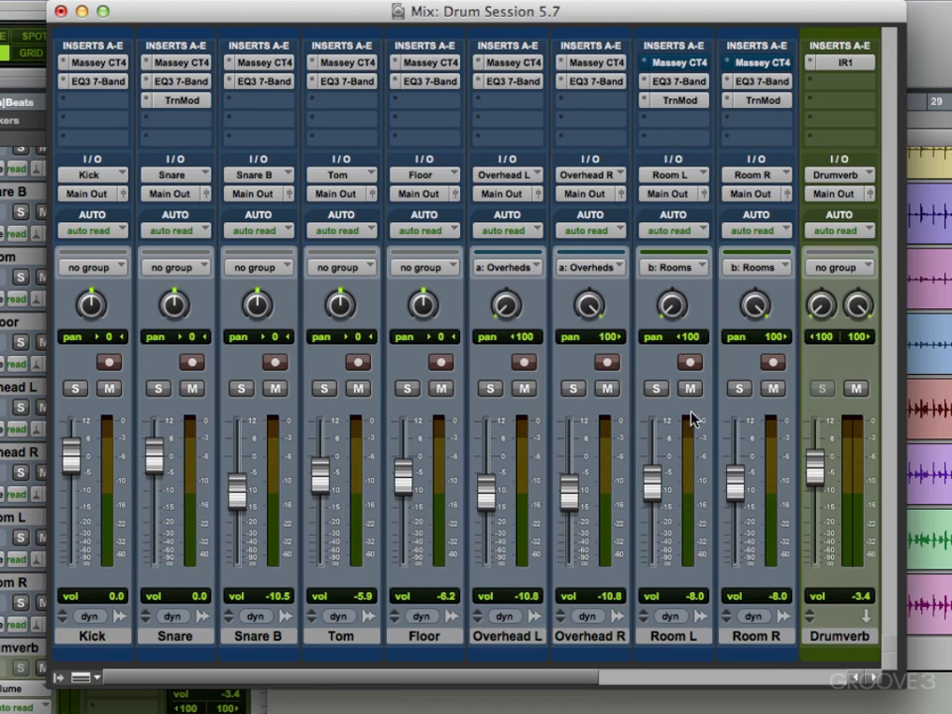
{"action": "key", "text": "space"}
{"action": "left_click", "coordinate": [690, 390]}
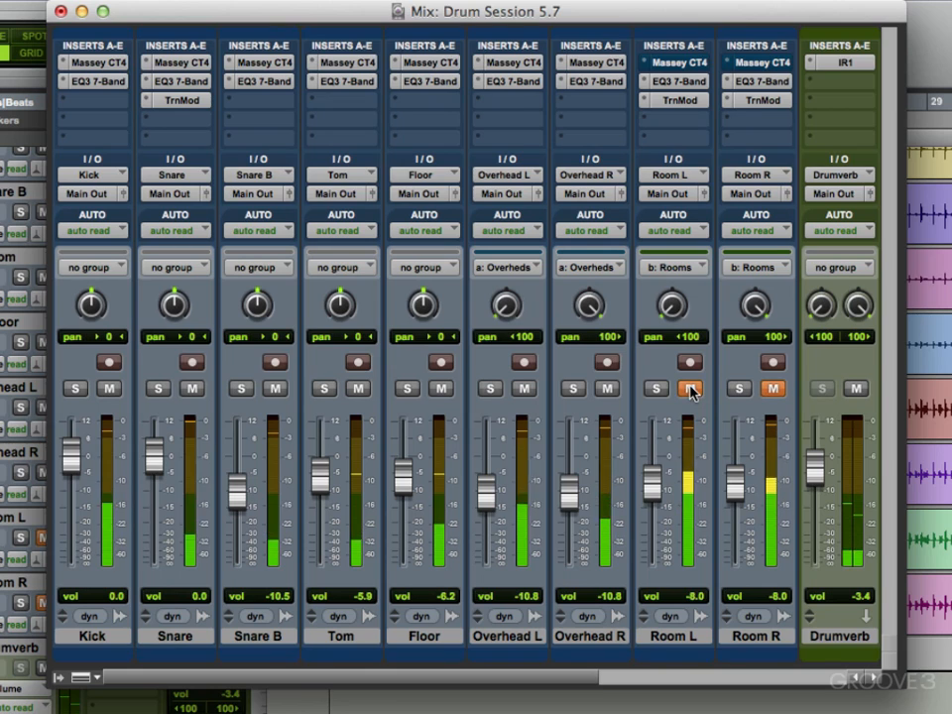
{"action": "left_click", "coordinate": [690, 390]}
Step: Lower the grouped room faders to -10.7 and compare the drum mix with their Transient Modulators bypassed and active
{"action": "mouse_move", "coordinate": [738, 496]}
{"action": "left_mouse_down"}
{"action": "mouse_move", "coordinate": [732, 542]}
{"action": "mouse_move", "coordinate": [744, 498]}
{"action": "mouse_move", "coordinate": [744, 507]}
{"action": "left_mouse_up"}
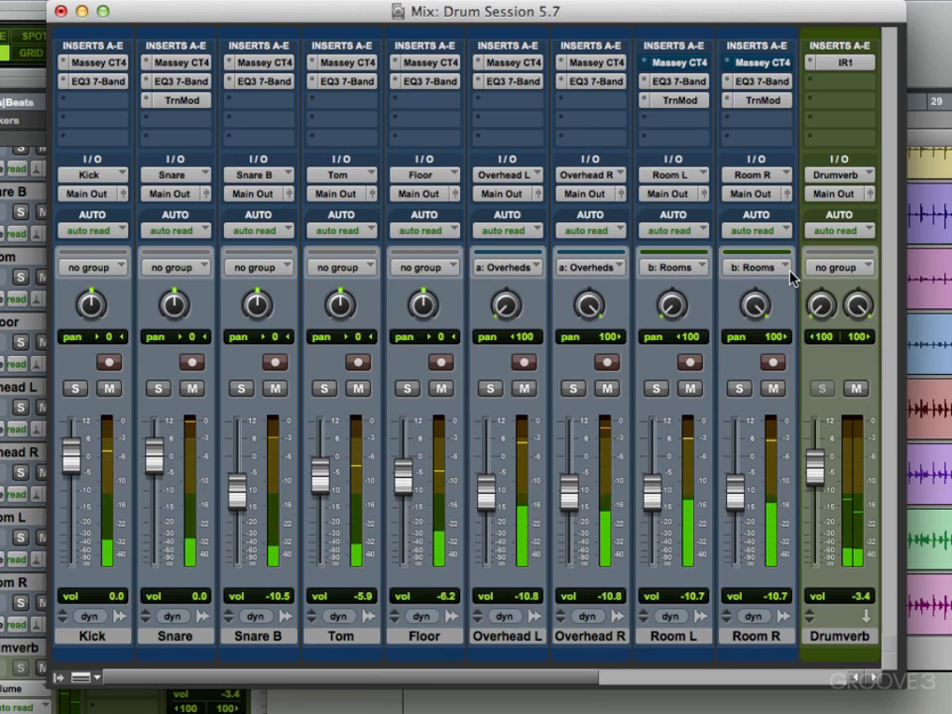
{"action": "left_click", "coordinate": [778, 101], "text": "super"}
{"action": "left_click", "coordinate": [682, 103], "text": "super"}
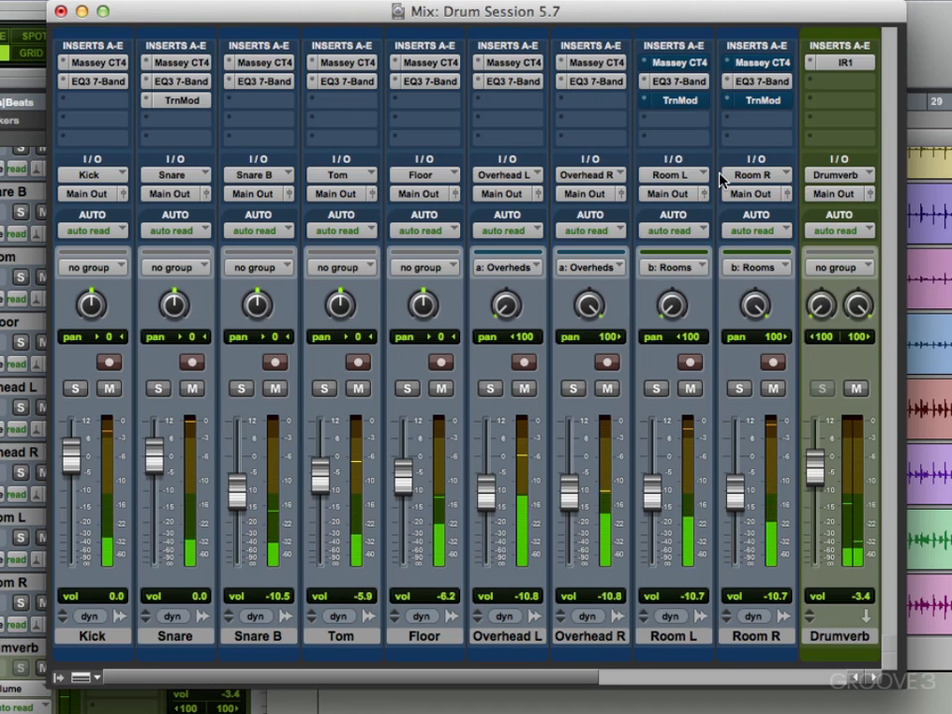
{"action": "left_click", "coordinate": [760, 97], "text": "super"}
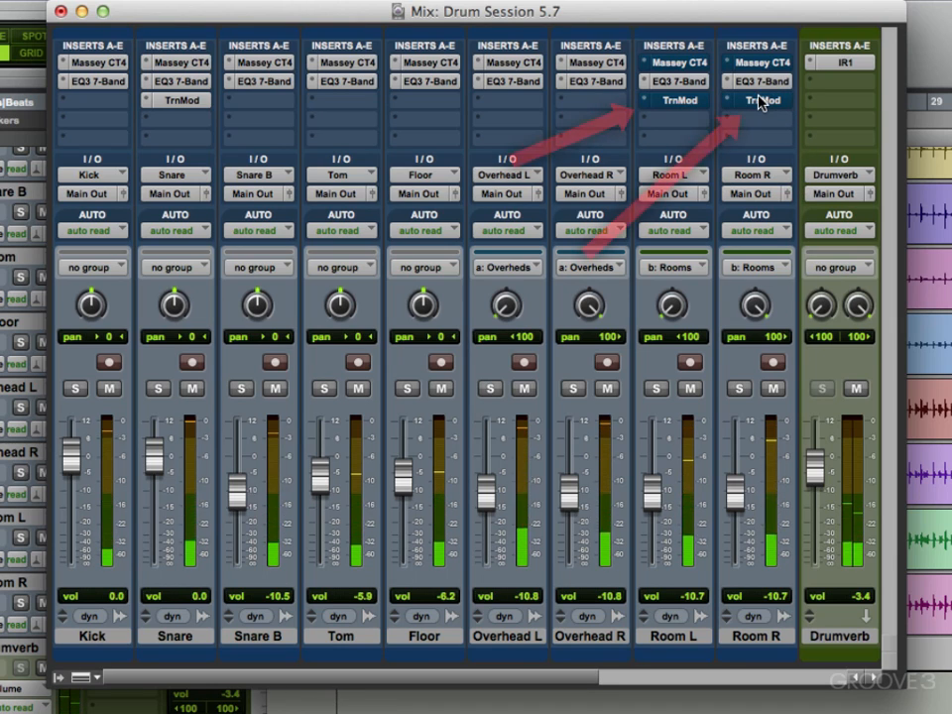
{"action": "left_click", "coordinate": [698, 102], "text": "super"}
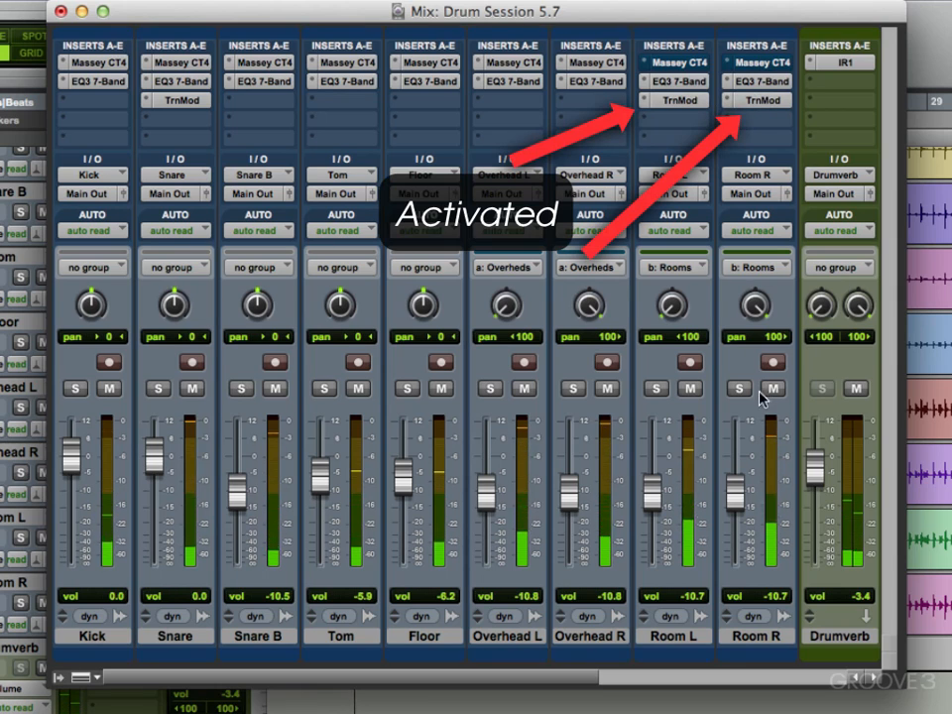
Step: Readjust the grouped Room L and Room R faders against the playing drum mix, settling on a volume of -10.1
{"action": "mouse_move", "coordinate": [735, 492]}
{"action": "left_mouse_down"}
{"action": "mouse_move", "coordinate": [738, 517]}
{"action": "mouse_move", "coordinate": [738, 493]}
{"action": "left_mouse_up"}
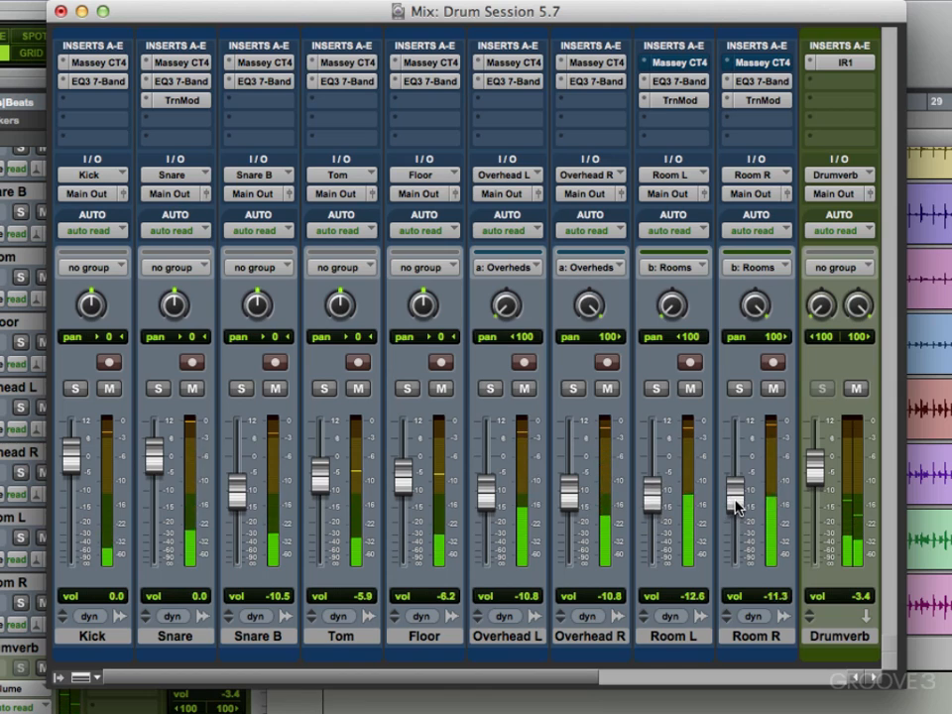
{"action": "mouse_move", "coordinate": [734, 504]}
{"action": "left_mouse_down"}
{"action": "mouse_move", "coordinate": [739, 496]}
{"action": "mouse_move", "coordinate": [733, 548]}
{"action": "mouse_move", "coordinate": [739, 501]}
{"action": "mouse_move", "coordinate": [728, 509]}
{"action": "left_mouse_up"}
{"action": "key", "text": "space"}
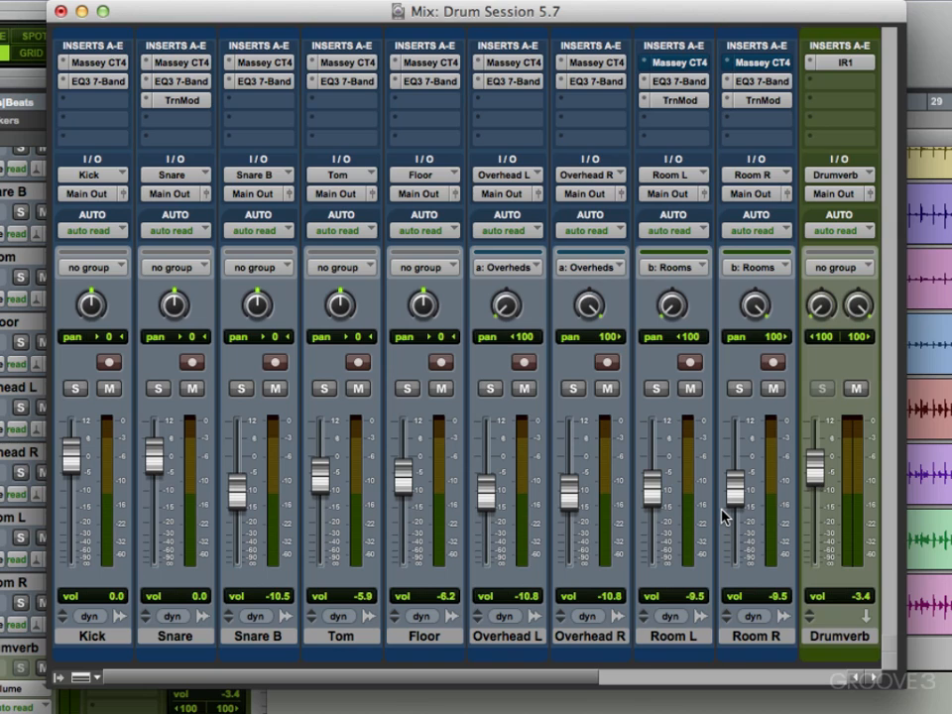
{"action": "key", "text": "space"}
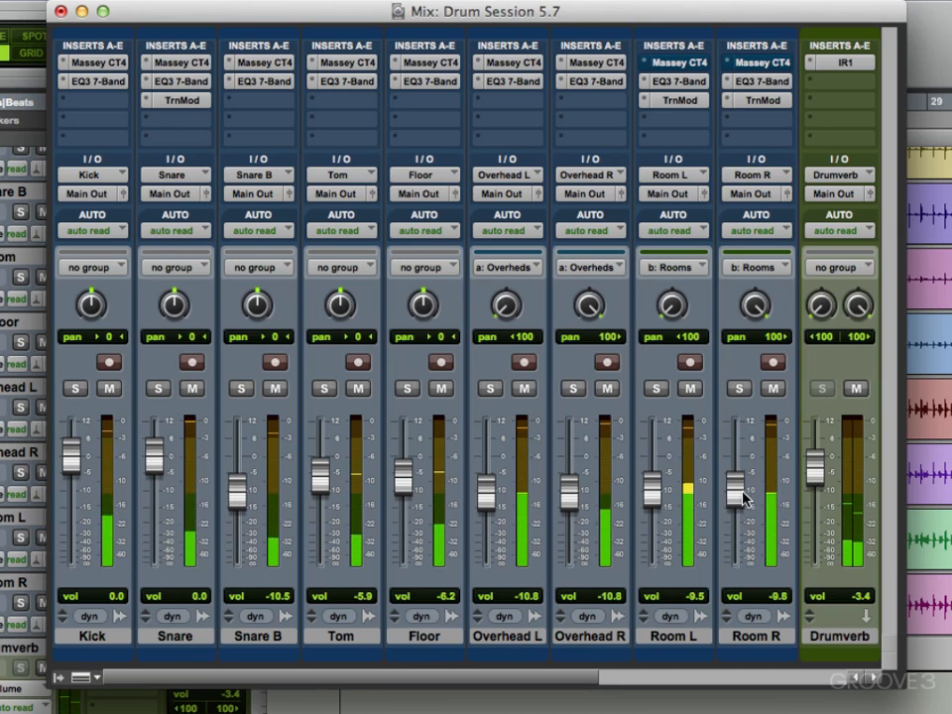
{"action": "left_click_drag", "start_coordinate": [741, 492], "coordinate": [745, 500]}
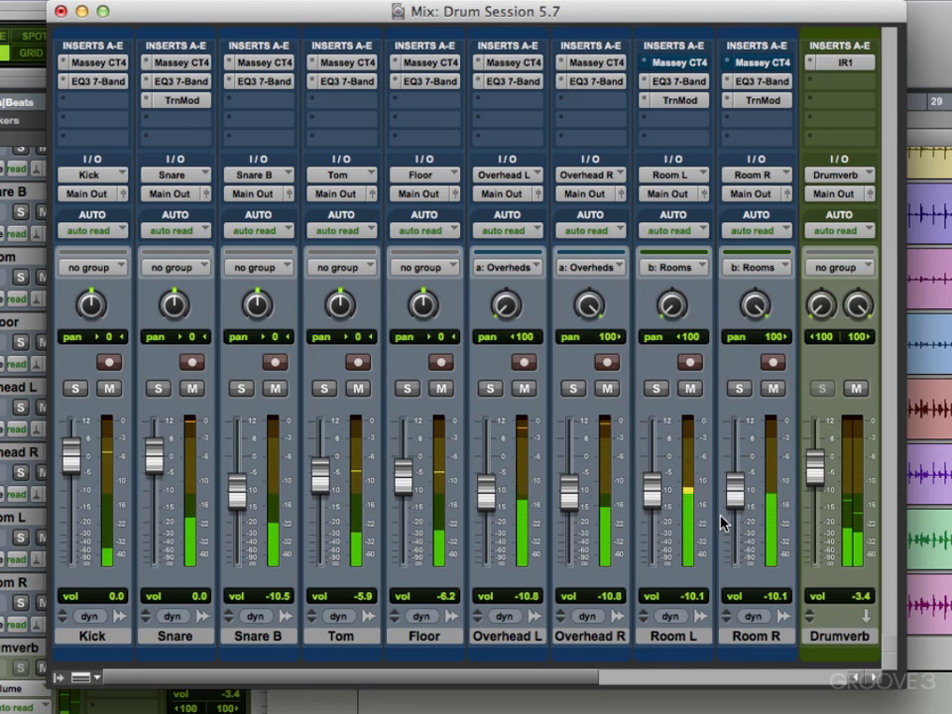
{"action": "key", "text": "space"}
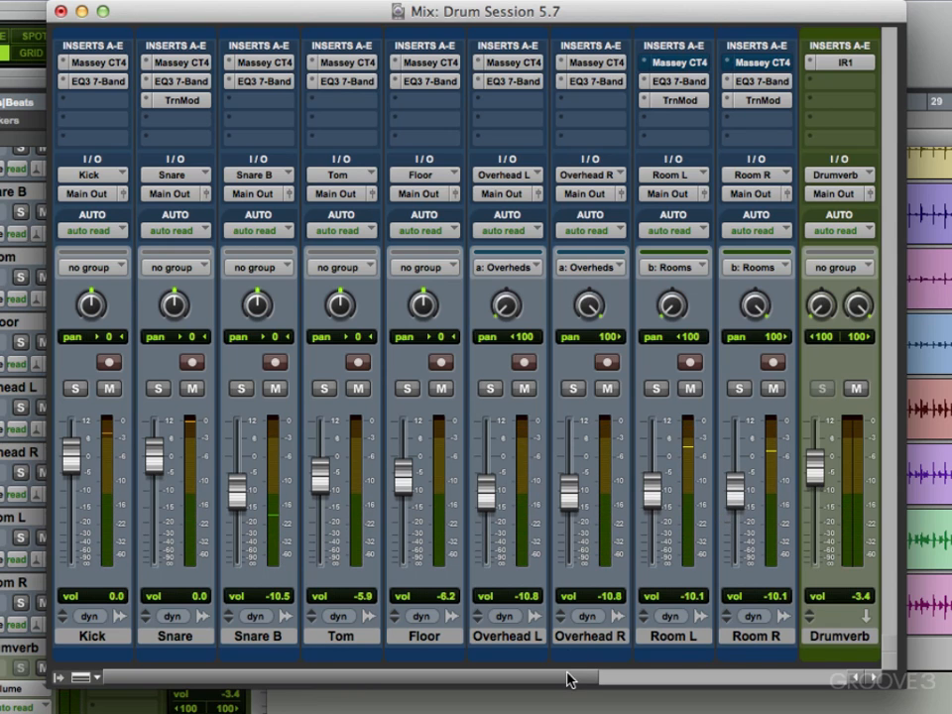
Step: Unmute the grouped Bass, Guitar A and Guitar B tracks
{"action": "left_click_drag", "start_coordinate": [568, 675], "coordinate": [843, 679]}
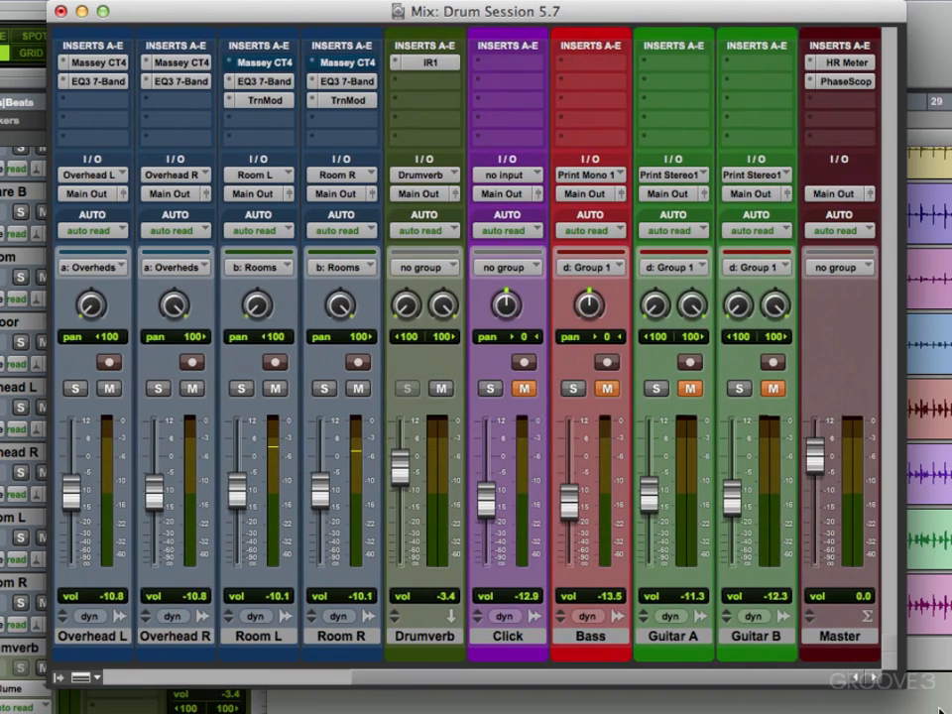
{"action": "left_click", "coordinate": [686, 391]}
{"action": "left_click_drag", "start_coordinate": [674, 680], "coordinate": [329, 658]}
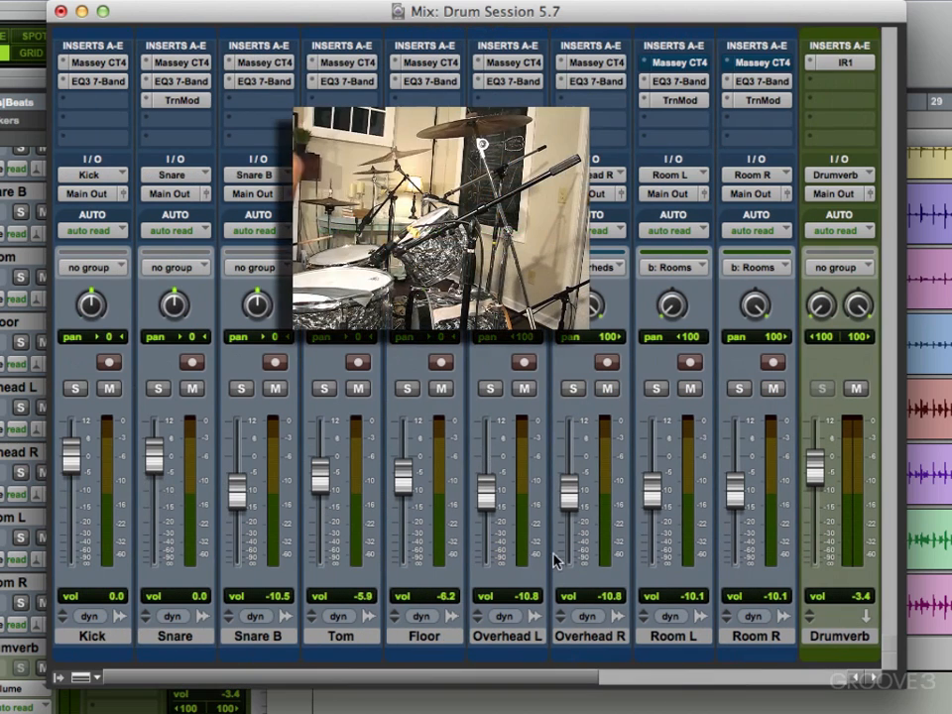
Step: Play the full mix with the room tracks muted and unmuted, and try their faders at -10.4 before returning them to -10.1
{"action": "key", "text": "space"}
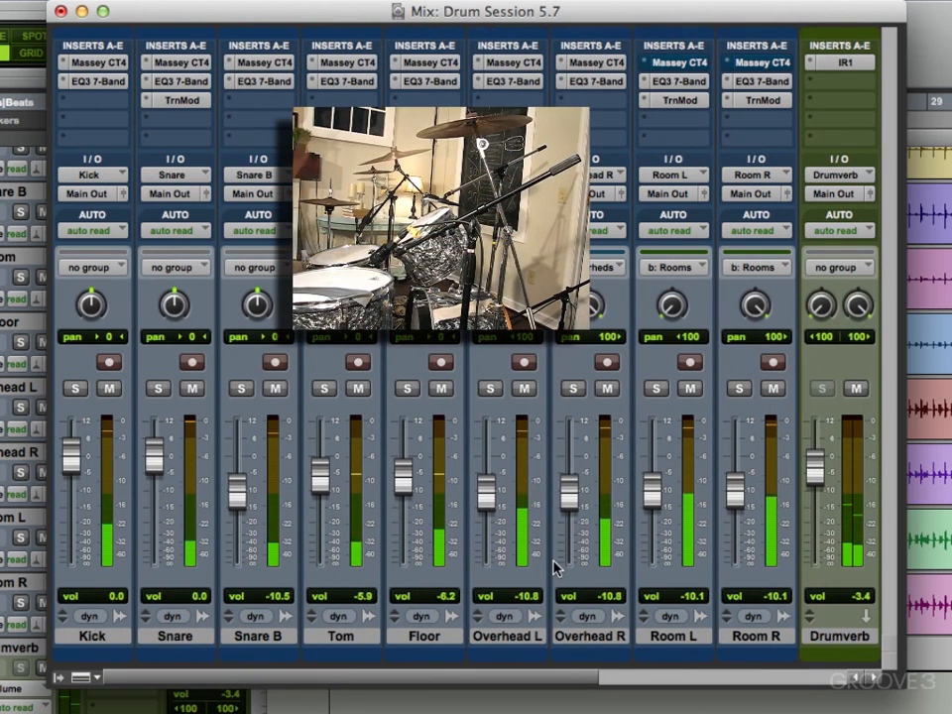
{"action": "left_click", "coordinate": [772, 389]}
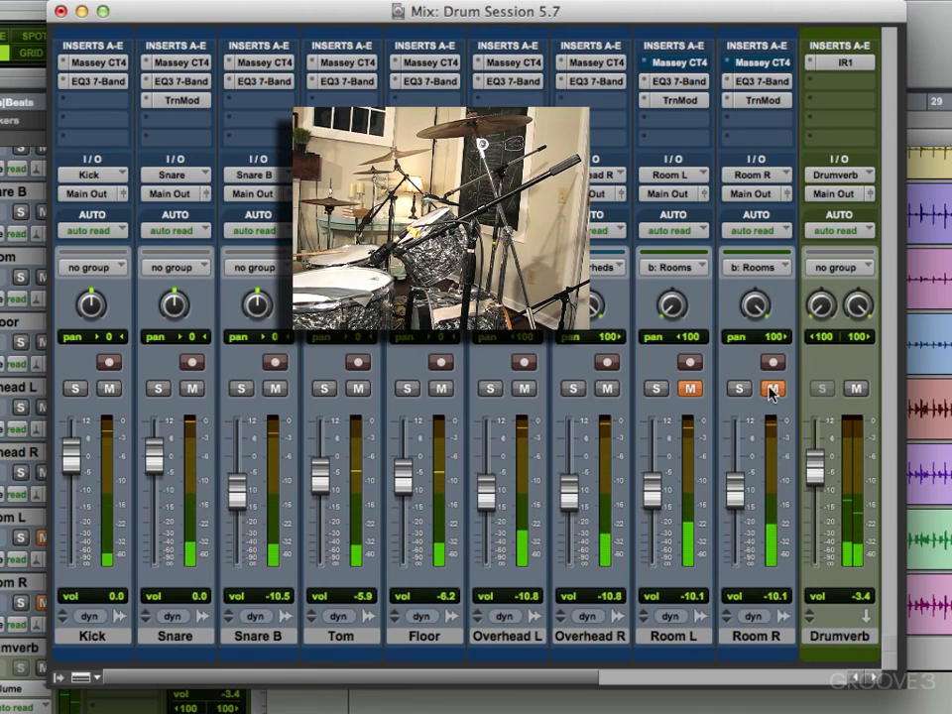
{"action": "left_click", "coordinate": [770, 388]}
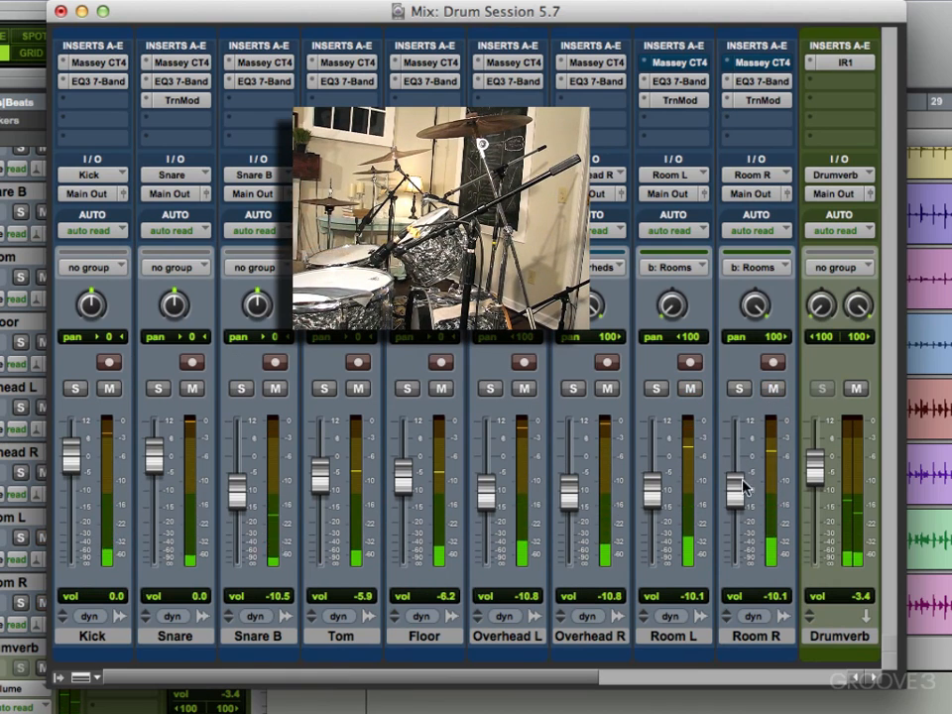
{"action": "left_click_drag", "start_coordinate": [737, 487], "coordinate": [739, 489]}
{"action": "left_click_drag", "start_coordinate": [740, 493], "coordinate": [741, 491]}
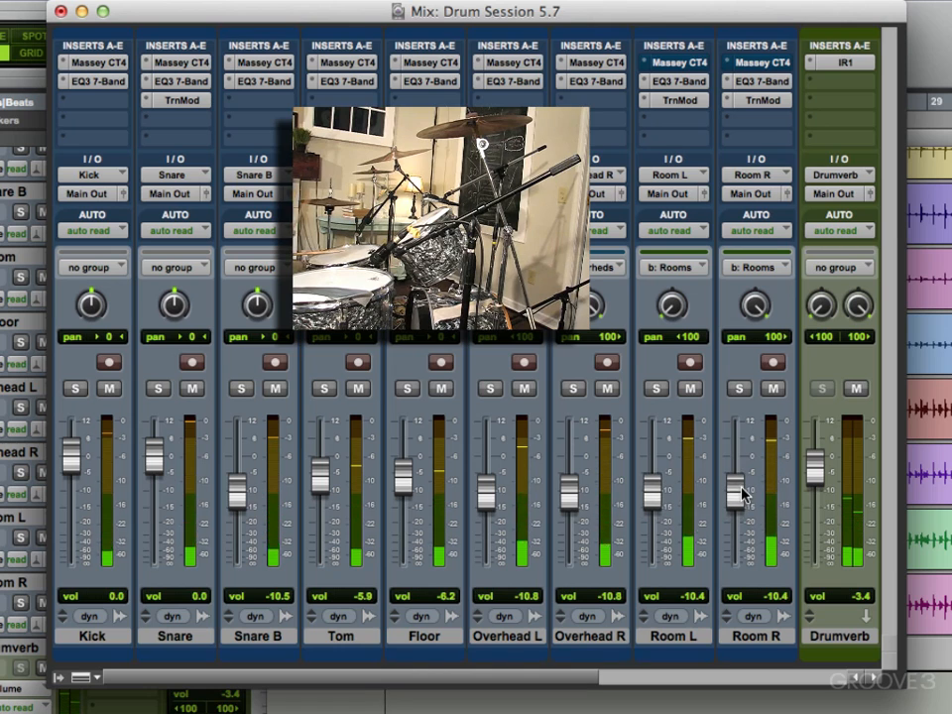
Step: Compare the full mix with the Transient Modulators bypassed and active, on the two room tracks and on the Snare track
{"action": "left_click", "coordinate": [684, 100], "text": "super"}
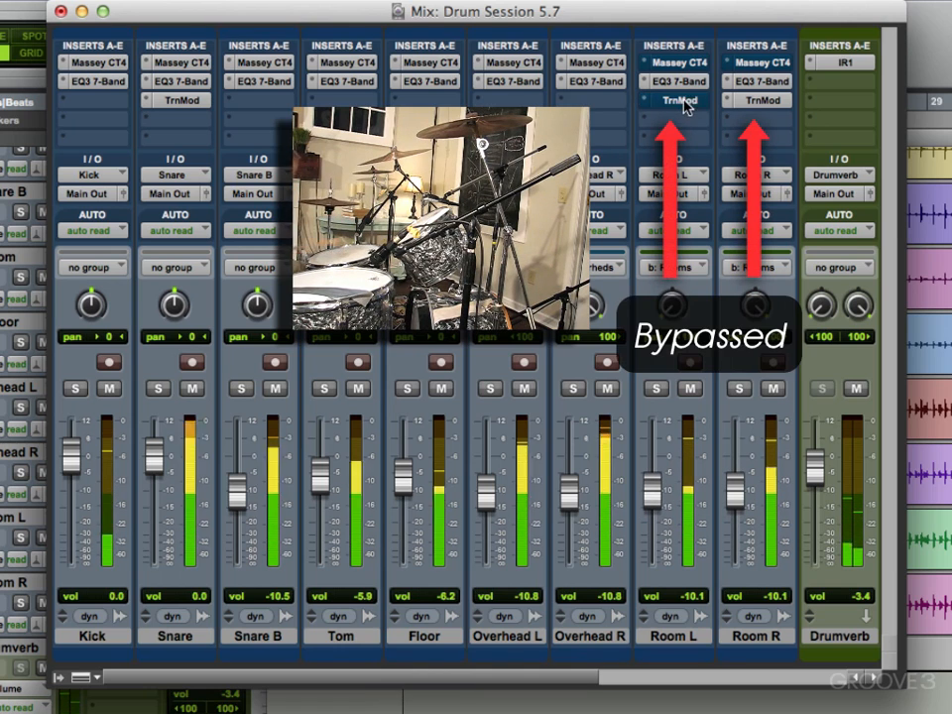
{"action": "left_click", "coordinate": [762, 101], "text": "super"}
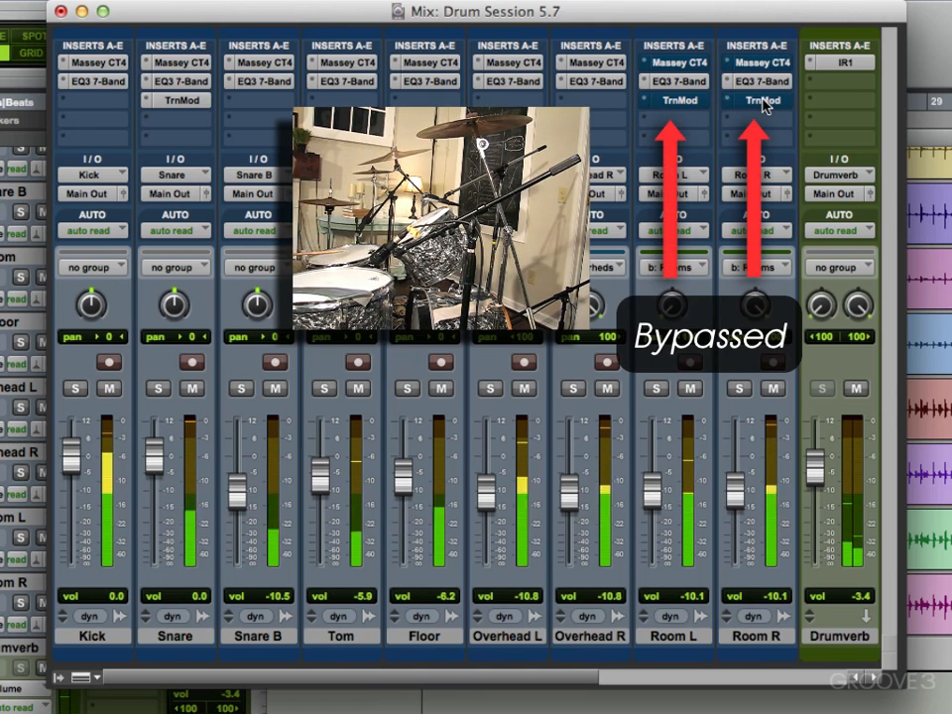
{"action": "left_click", "coordinate": [763, 101], "text": "super"}
{"action": "left_click", "coordinate": [698, 102], "text": "super"}
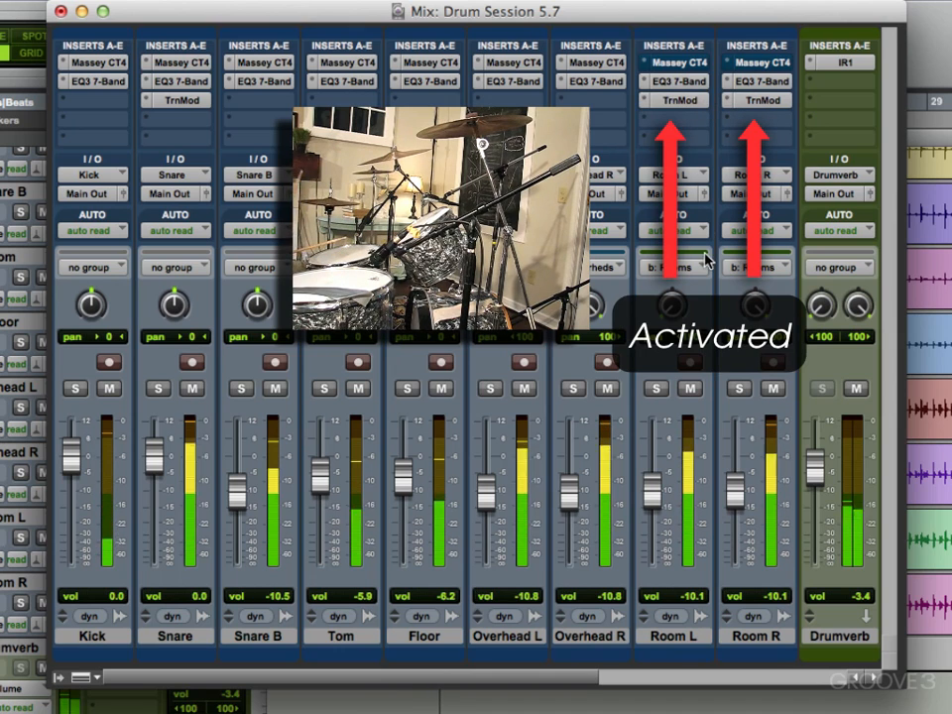
{"action": "left_click", "coordinate": [191, 102], "text": "super"}
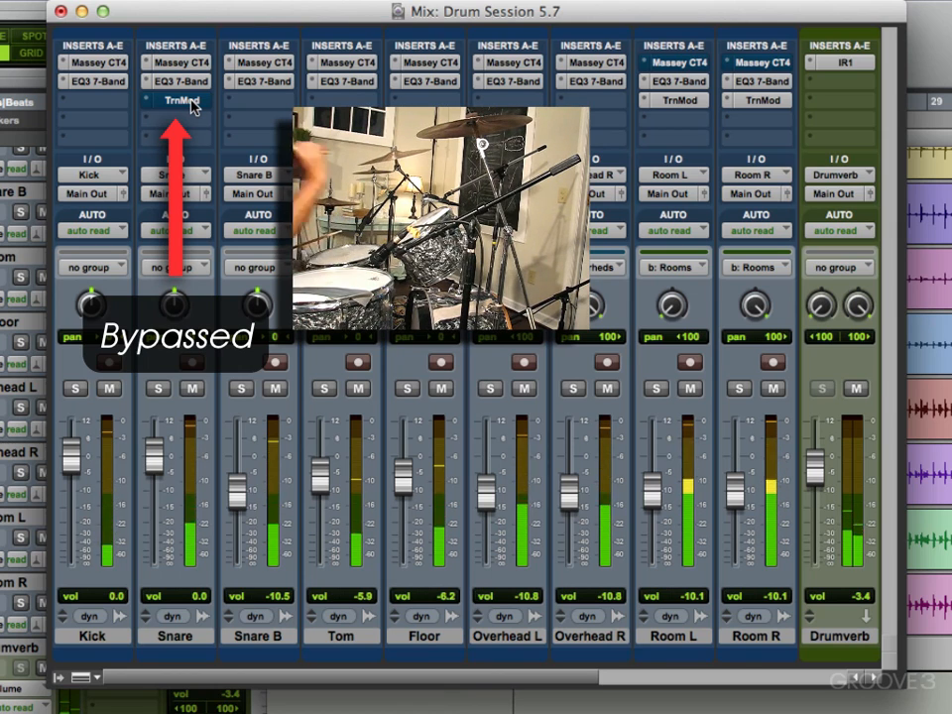
{"action": "left_click", "coordinate": [191, 102], "text": "super"}
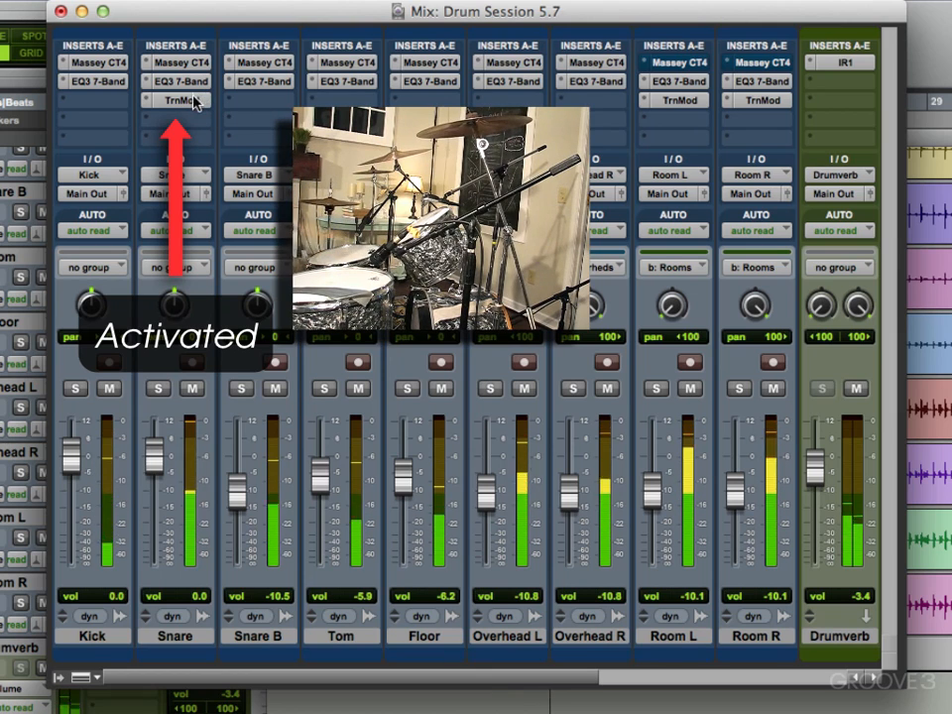
Step: Repeat the bypassed-versus-active comparison of the Transient Modulators during playback, alternating between the Snare track and the grouped Room L and Room R tracks
{"action": "left_click", "coordinate": [195, 101], "text": "super"}
{"action": "left_click", "coordinate": [197, 102], "text": "super"}
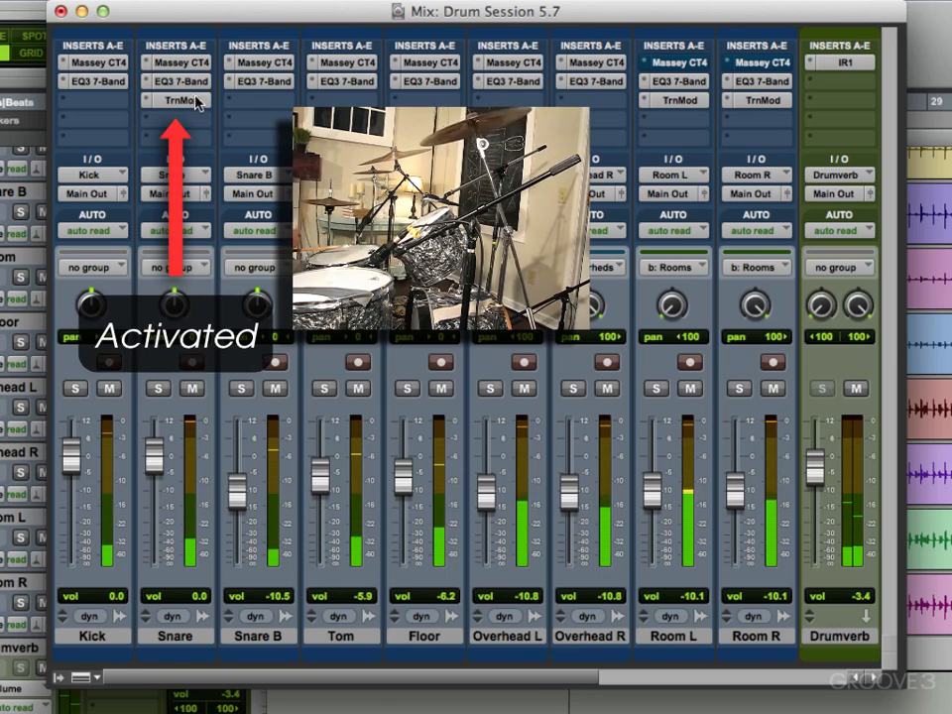
{"action": "left_click", "coordinate": [674, 104], "text": "super"}
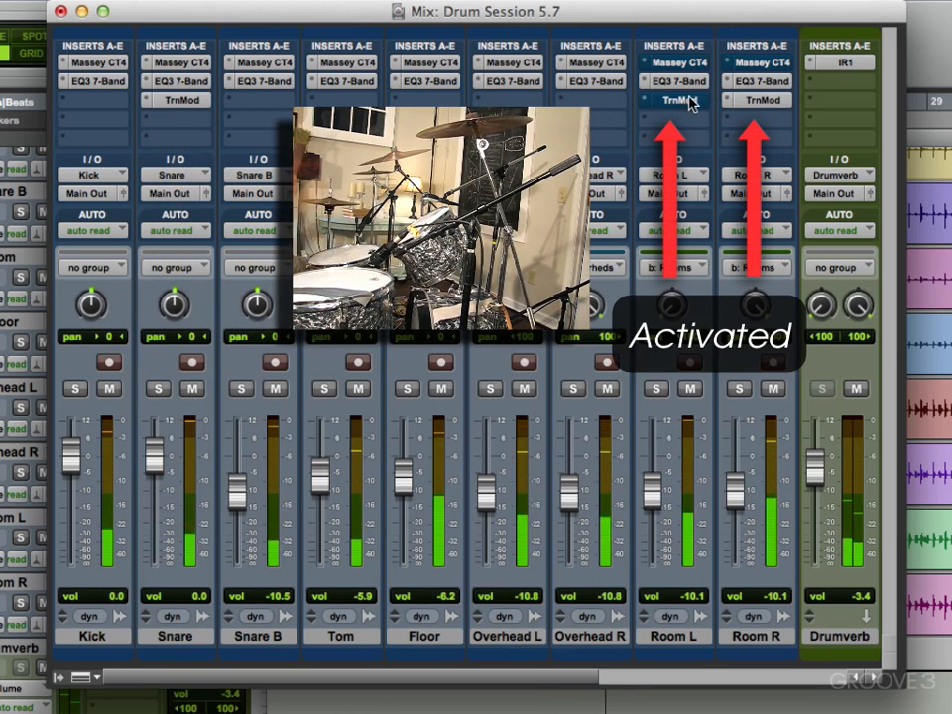
{"action": "left_click", "coordinate": [692, 104], "text": "super"}
{"action": "left_click", "coordinate": [190, 103], "text": "super"}
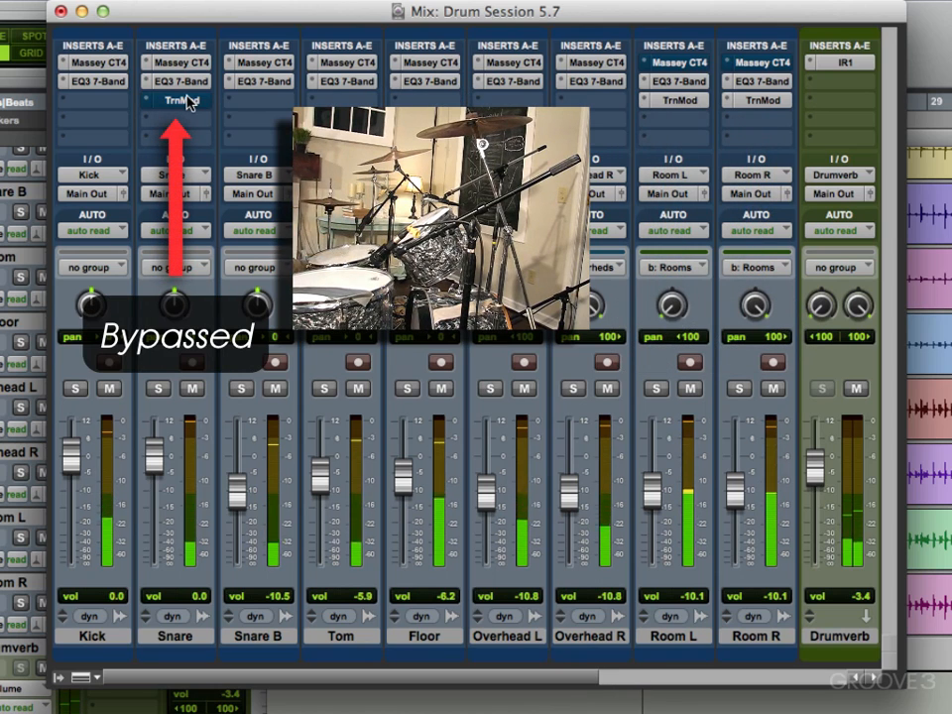
{"action": "left_click", "coordinate": [190, 103], "text": "super"}
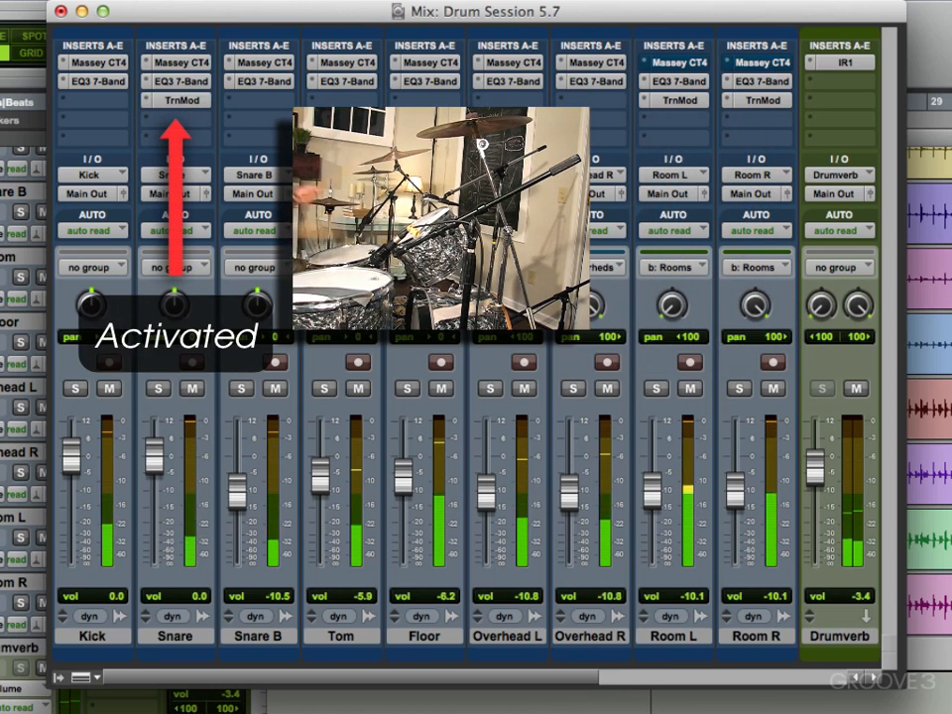
{"action": "left_click", "coordinate": [204, 100], "text": "super"}
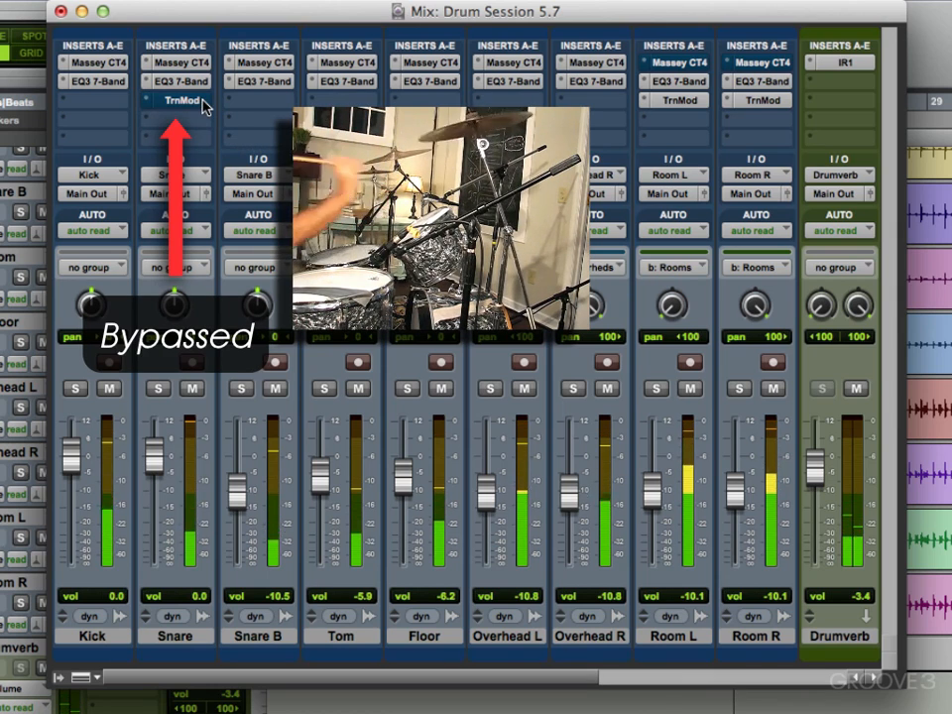
{"action": "left_click", "coordinate": [204, 100], "text": "super"}
{"action": "left_click", "coordinate": [678, 100], "text": "super"}
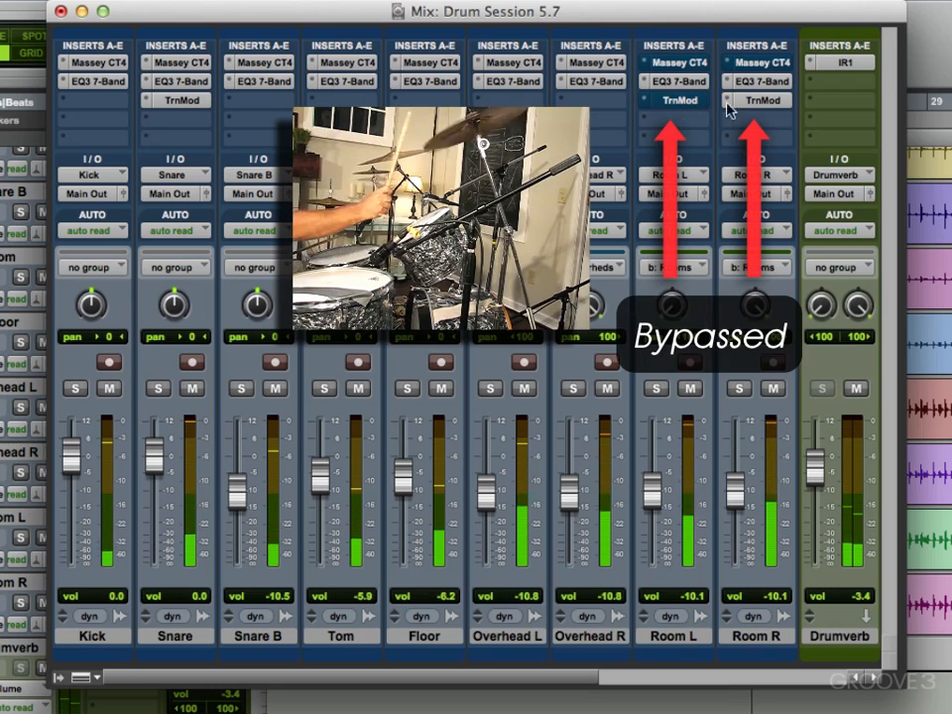
{"action": "left_click", "coordinate": [791, 100], "text": "super"}
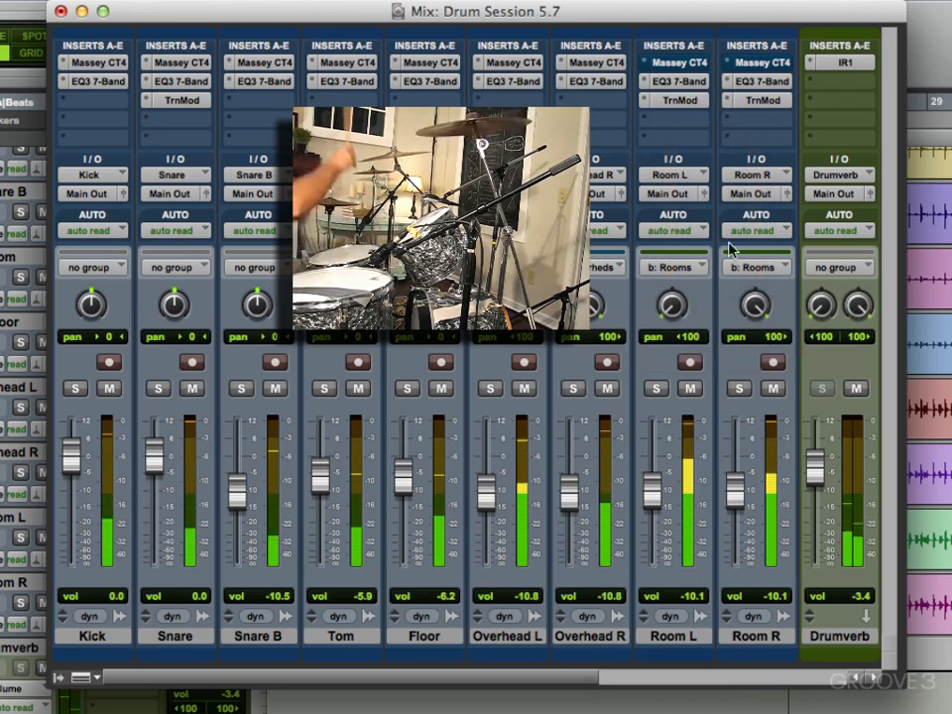
Step: Check the playing mix with the grouped room tracks muted and unmuted, and lower the Room R fader to -10.4
{"action": "left_click", "coordinate": [772, 388]}
{"action": "left_click", "coordinate": [772, 389]}
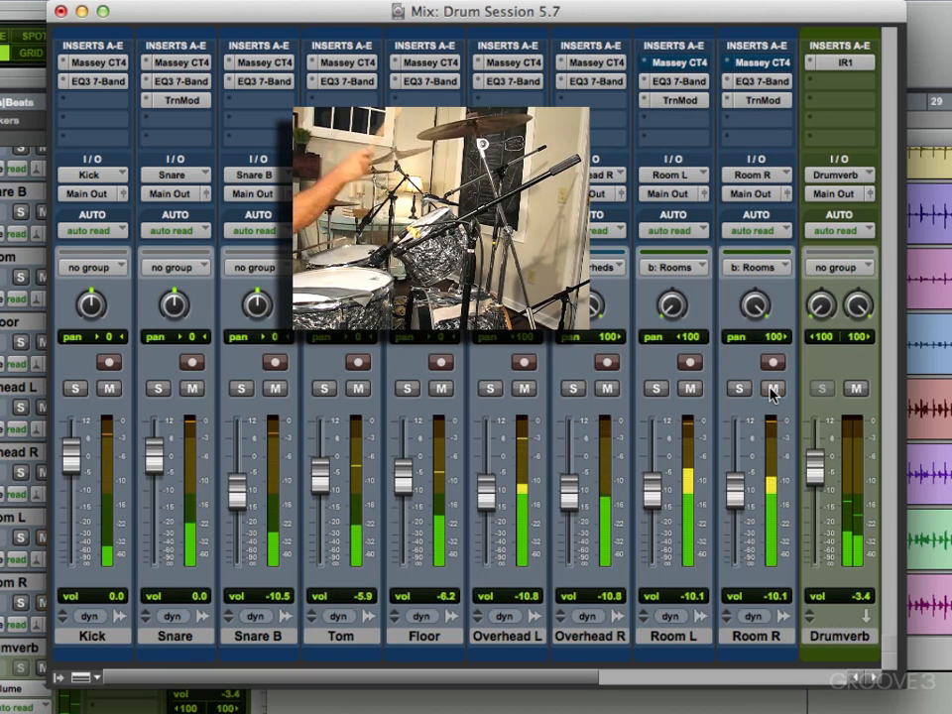
{"action": "left_click_drag", "start_coordinate": [740, 492], "coordinate": [736, 493]}
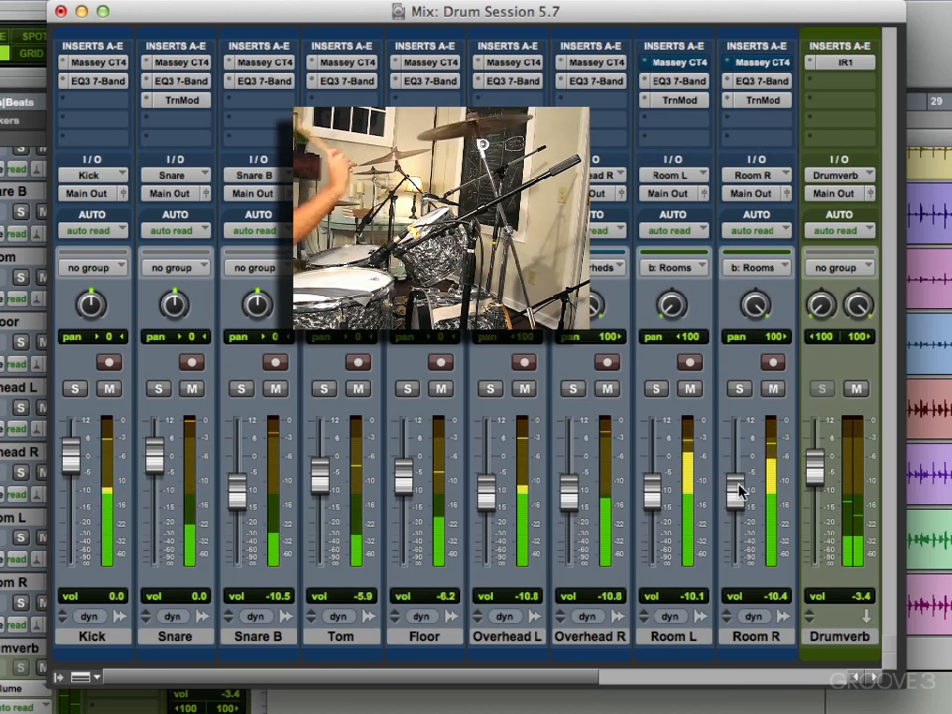